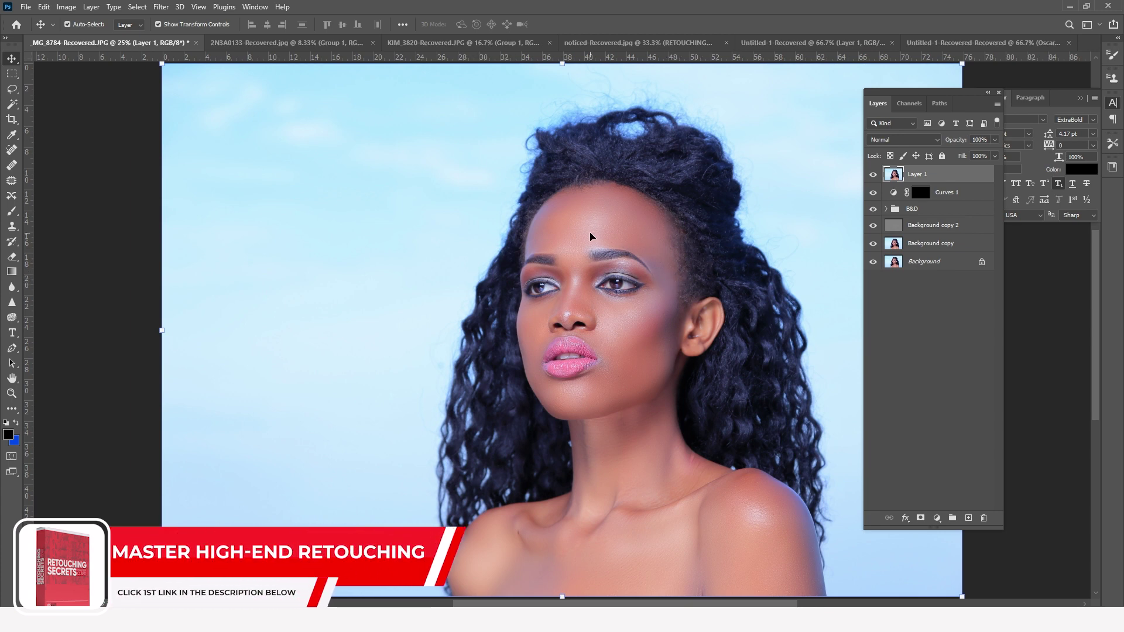
Dock the Layers panel on the right and lengthen it to list all six layers, then zoom in on the face
key(space)
drag(710, 258, 627, 263)
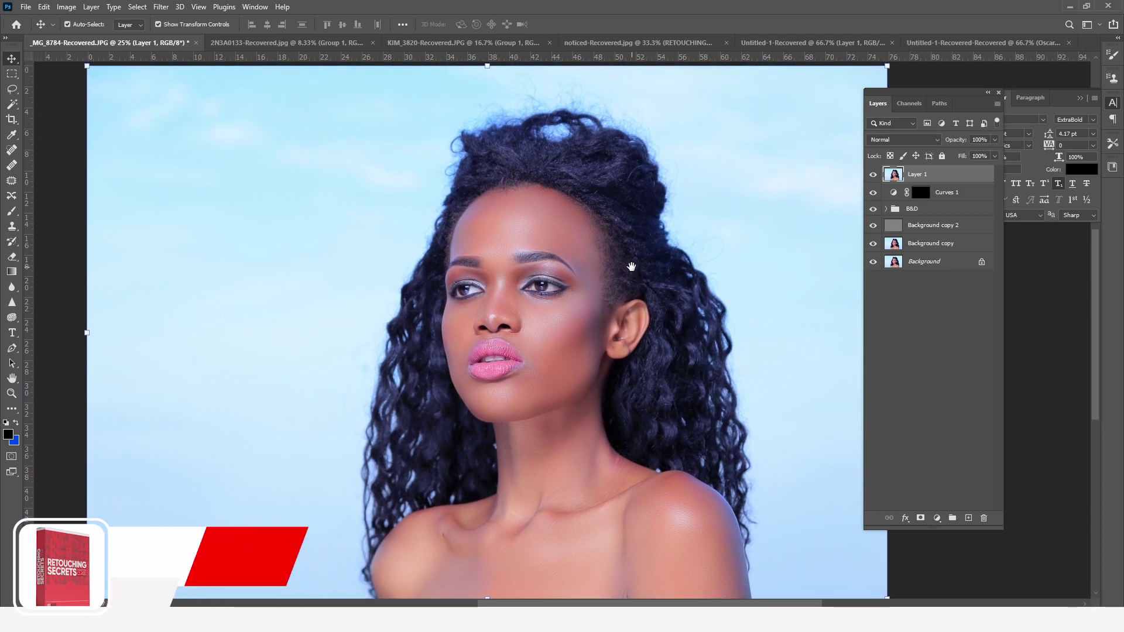
drag(948, 93, 1031, 93)
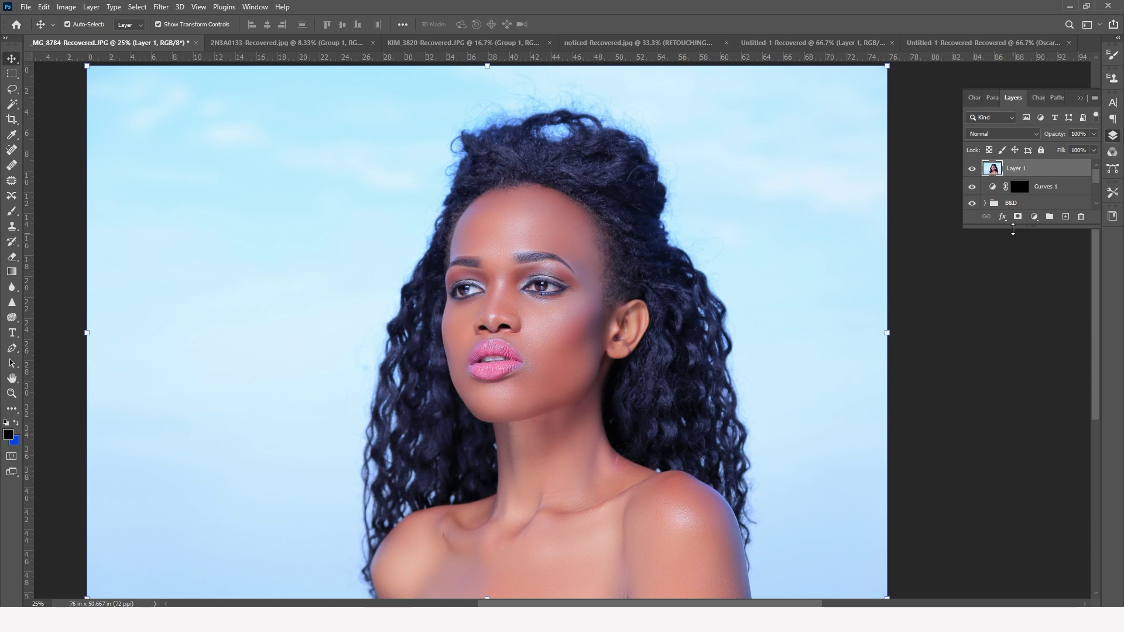
drag(1011, 228, 1010, 400)
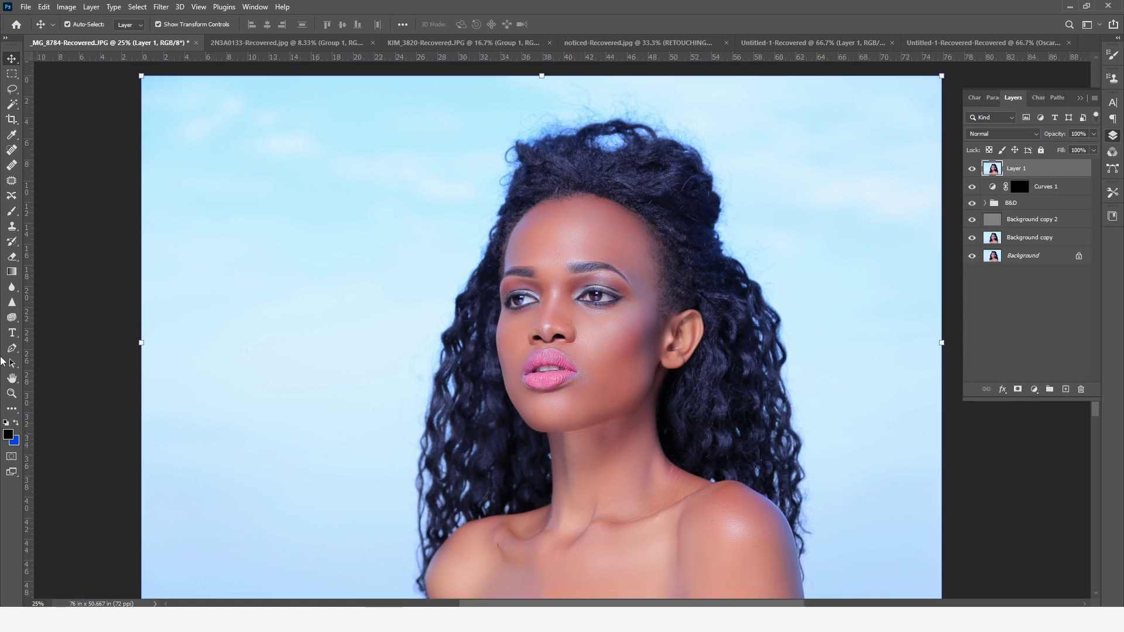
click(12, 393)
click(593, 291)
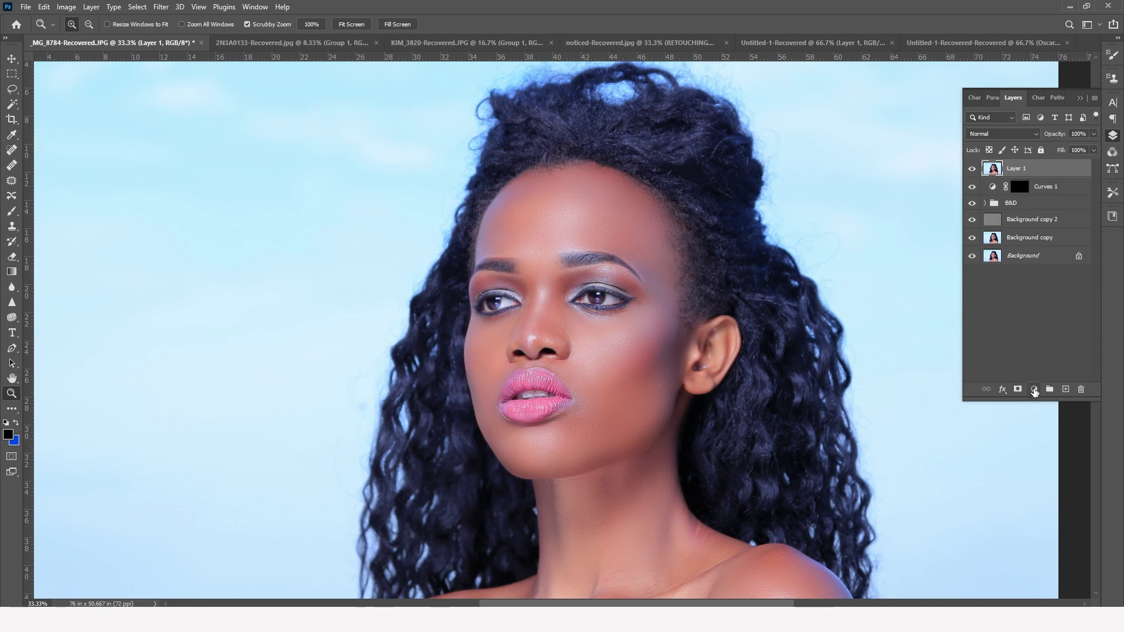
Add a Selective Color adjustment layer above Layer 1
click(1035, 390)
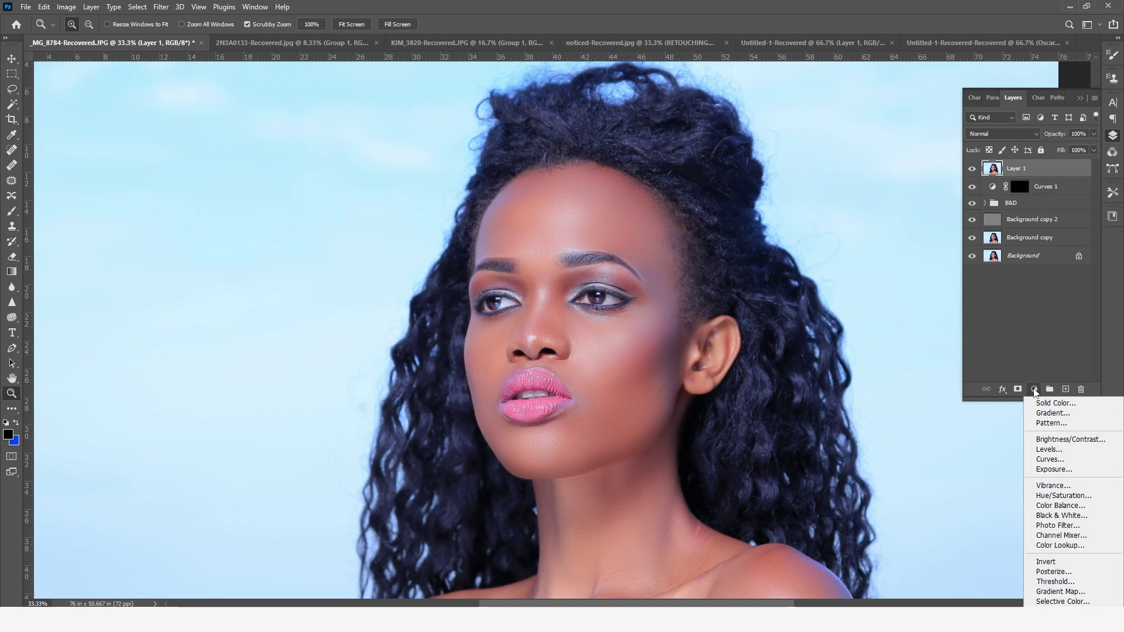
click(1034, 391)
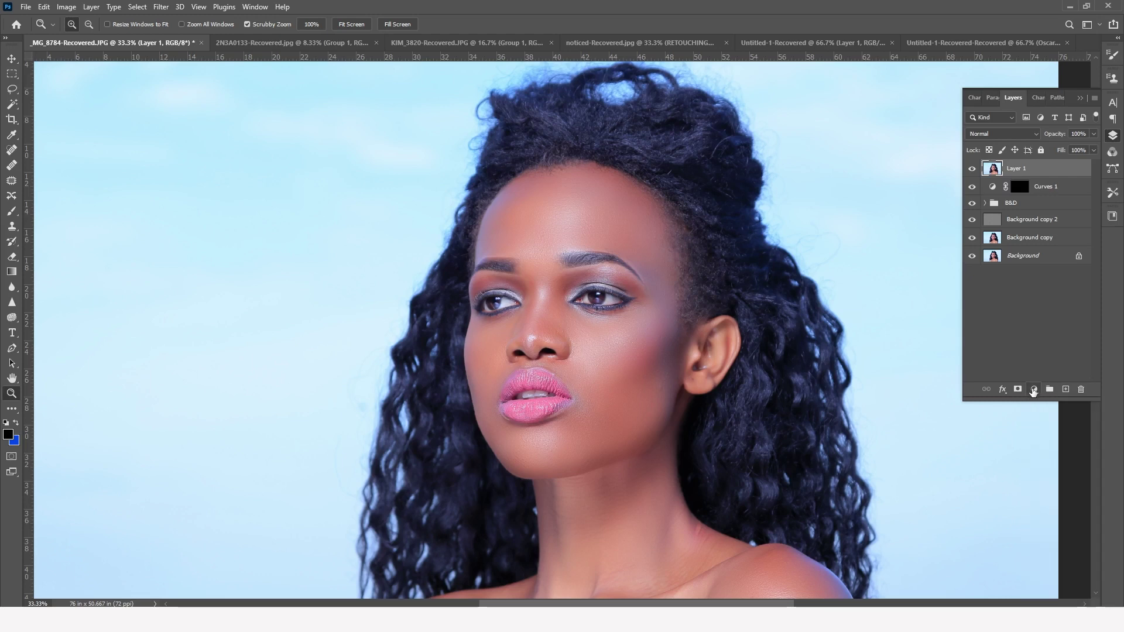
click(1034, 391)
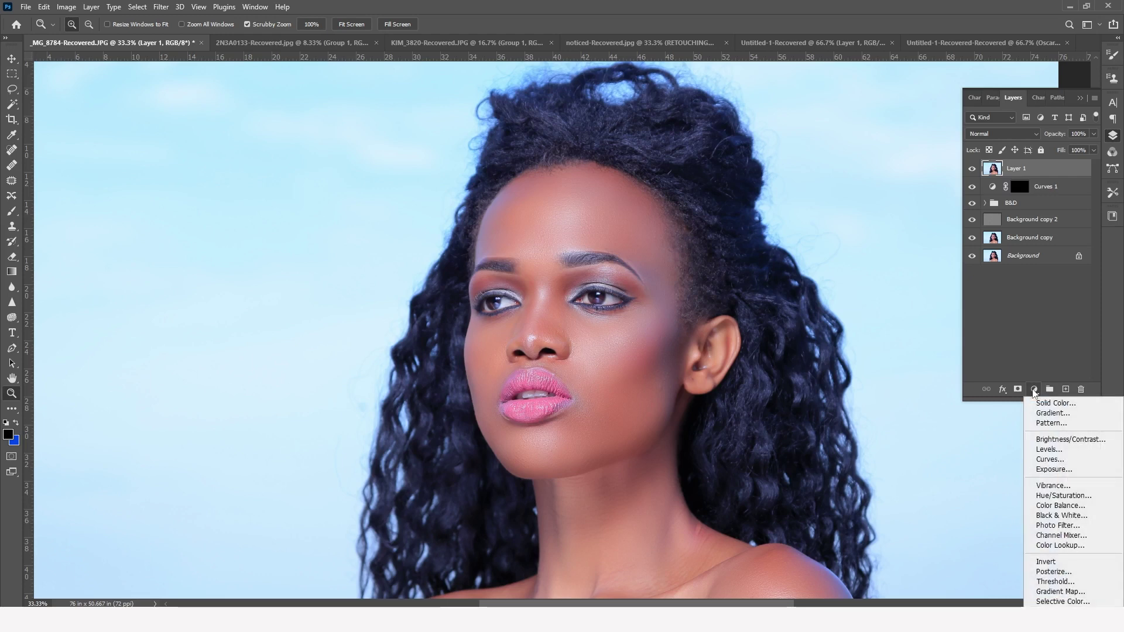
click(1057, 603)
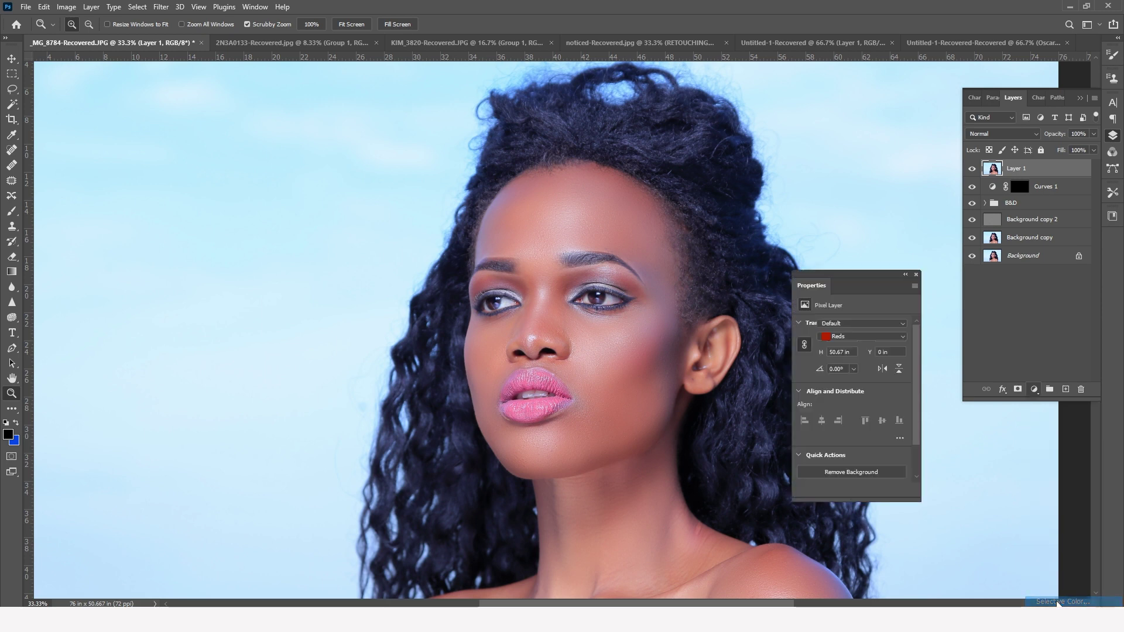
drag(847, 283, 854, 225)
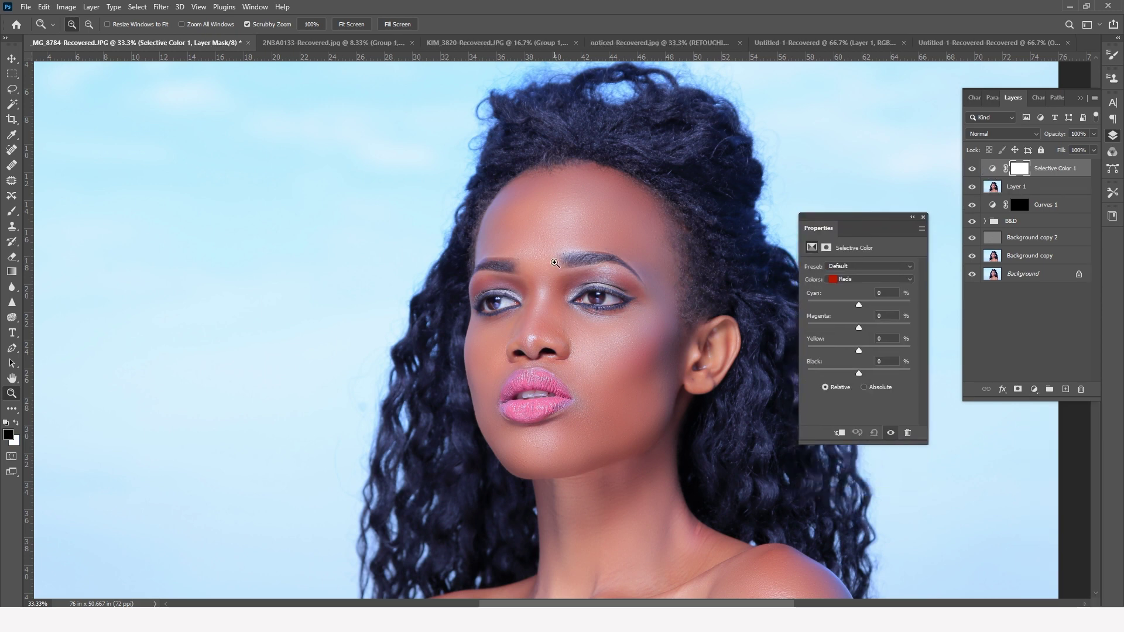
Zoom out to the full portrait and set the Selective Color range to Neutrals
alt+click(564, 251)
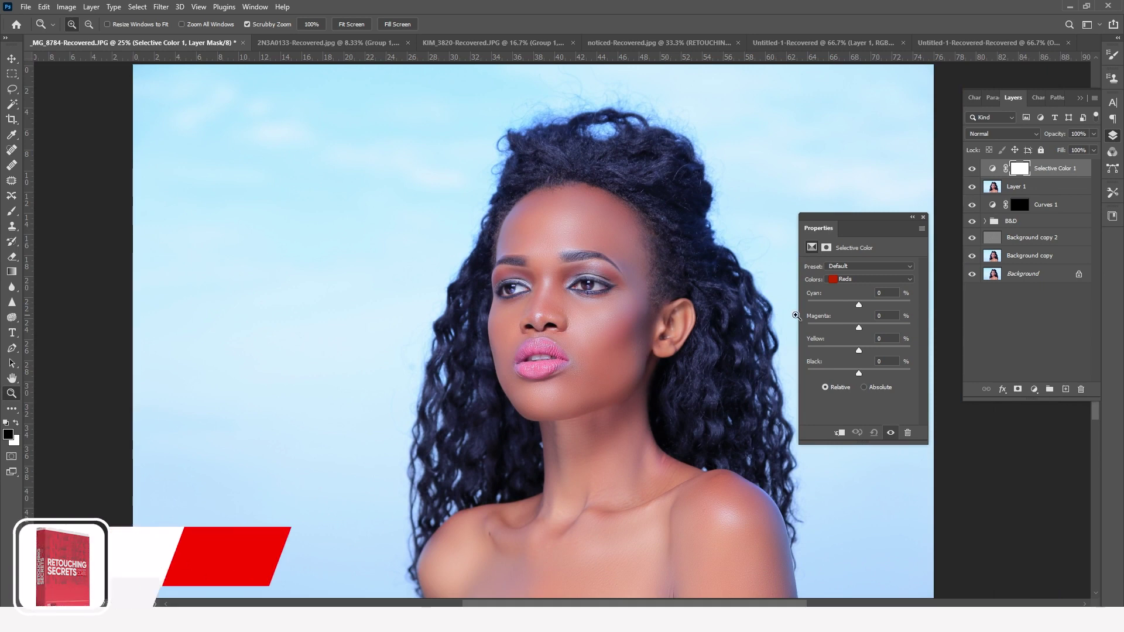
click(909, 280)
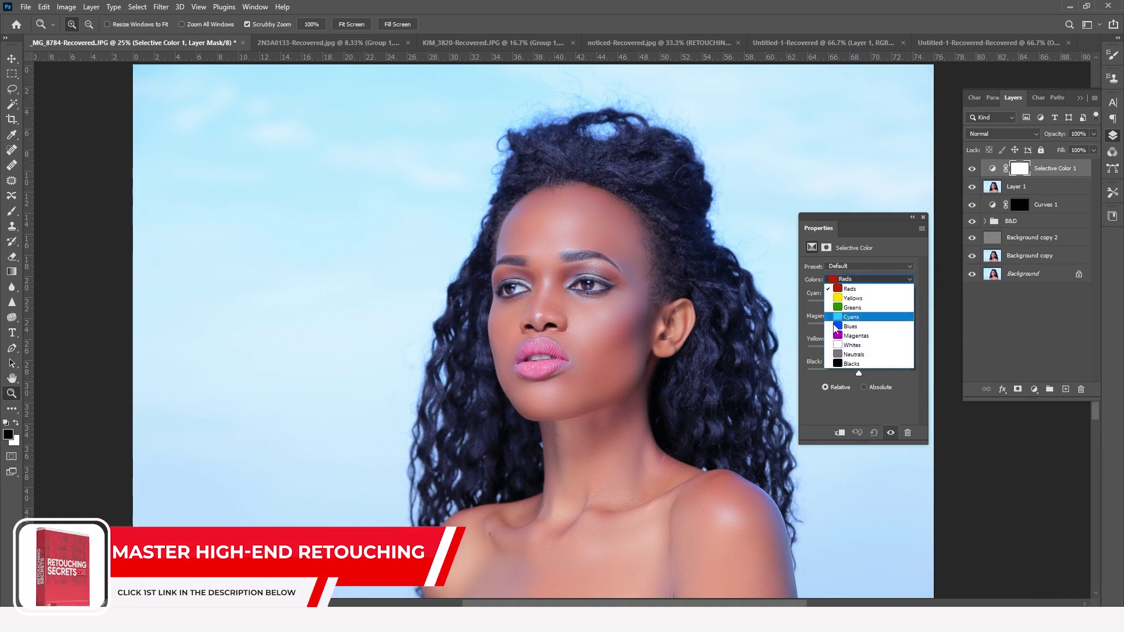
click(846, 355)
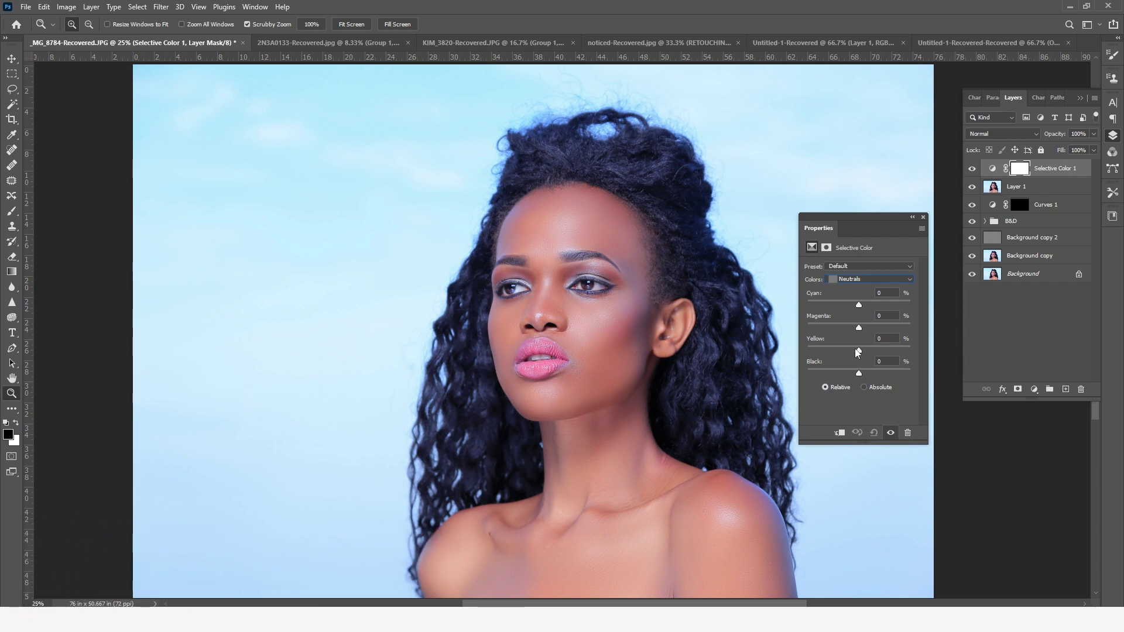
click(923, 217)
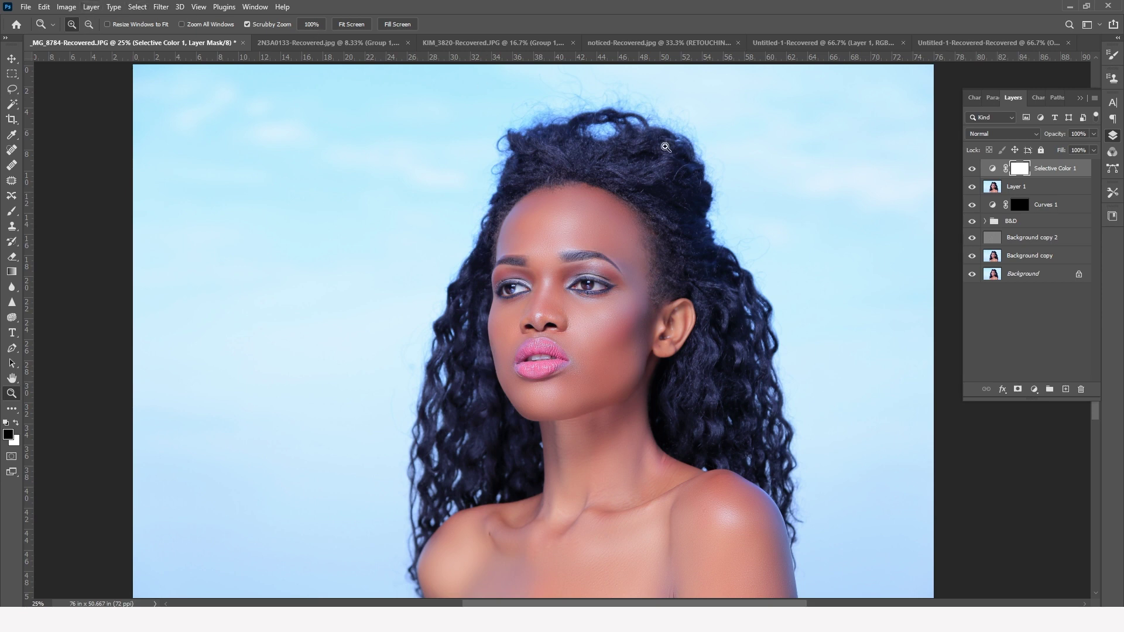
click(1039, 186)
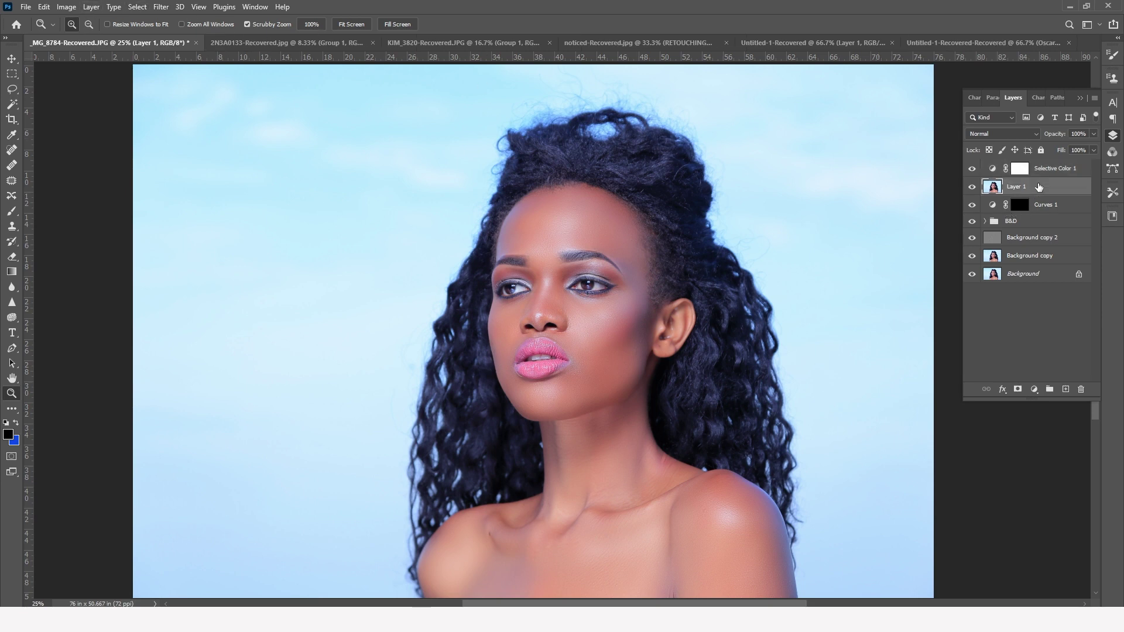
key(ctrl+b)
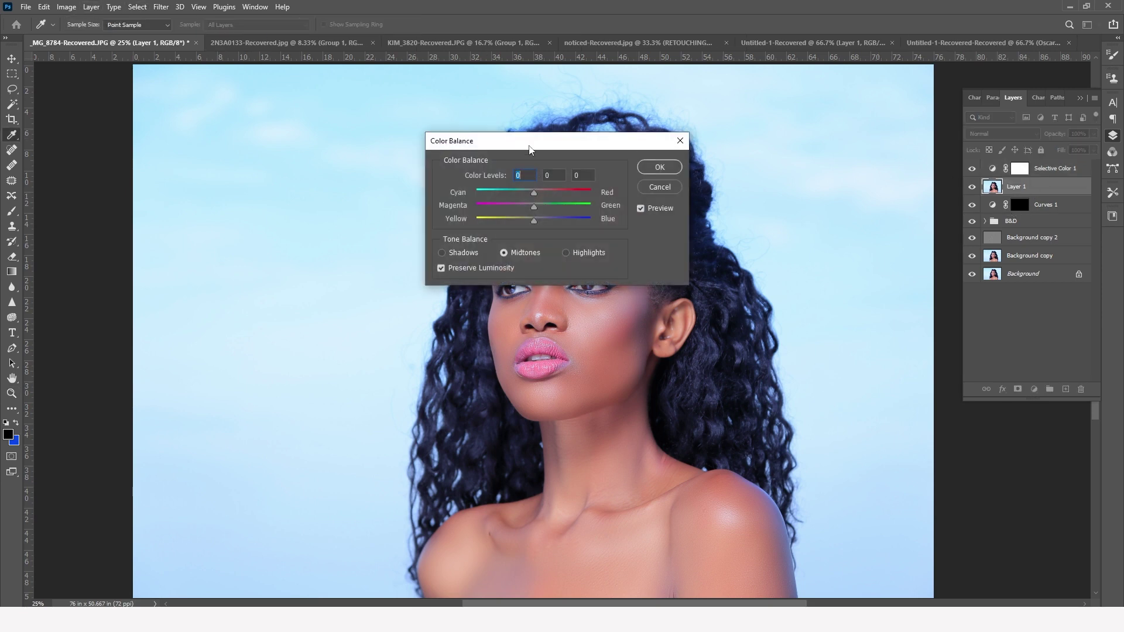
drag(532, 144, 285, 193)
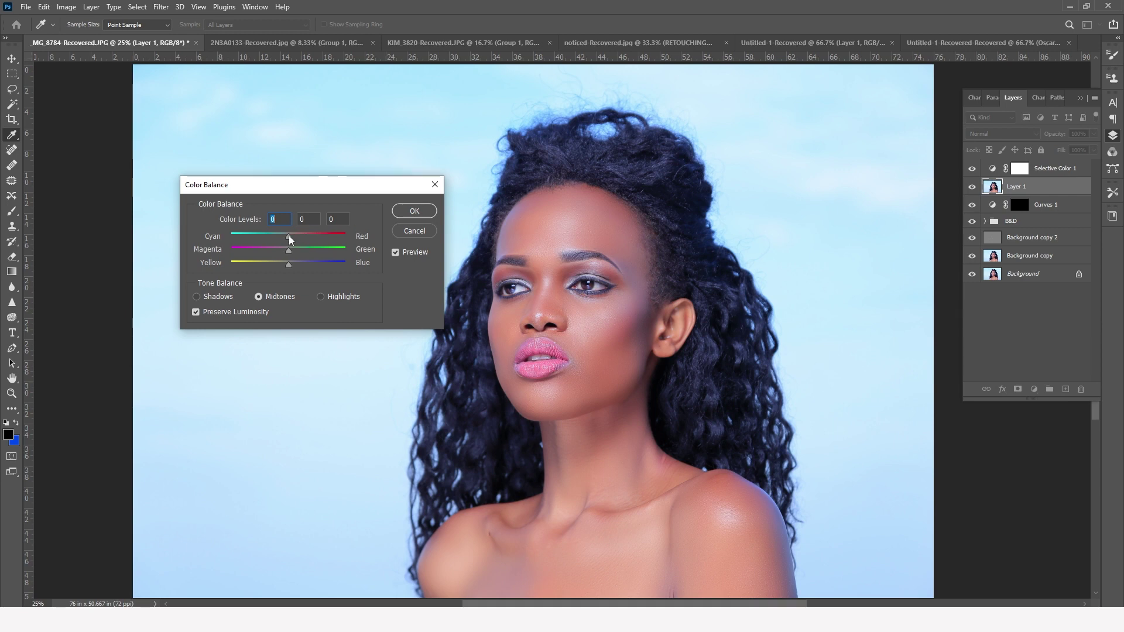
mouse_move(289, 238)
mouse_down()
mouse_move(276, 239)
mouse_move(294, 239)
mouse_up()
mouse_move(290, 268)
mouse_down()
mouse_move(265, 268)
mouse_move(292, 268)
mouse_up()
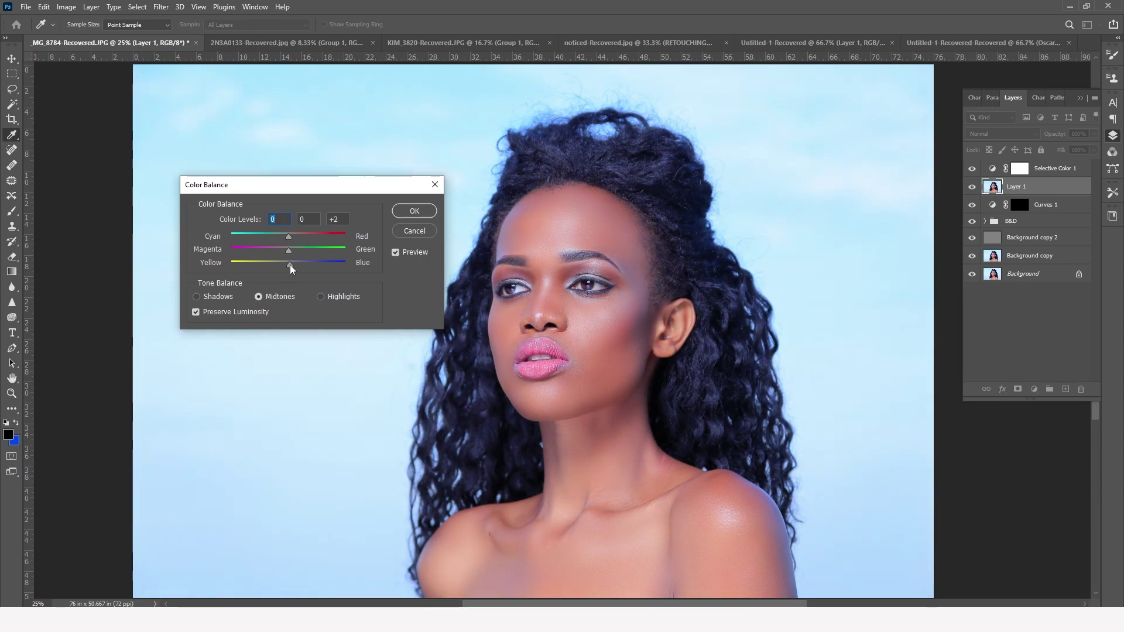
key(Tab)
key(Tab)
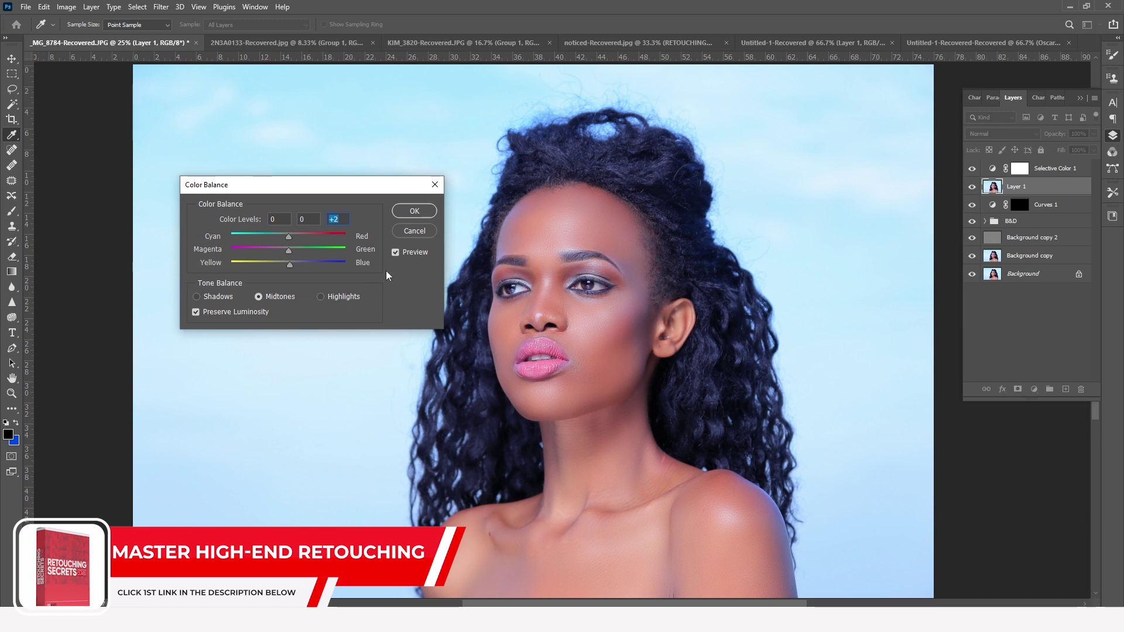
click(435, 186)
key(z)
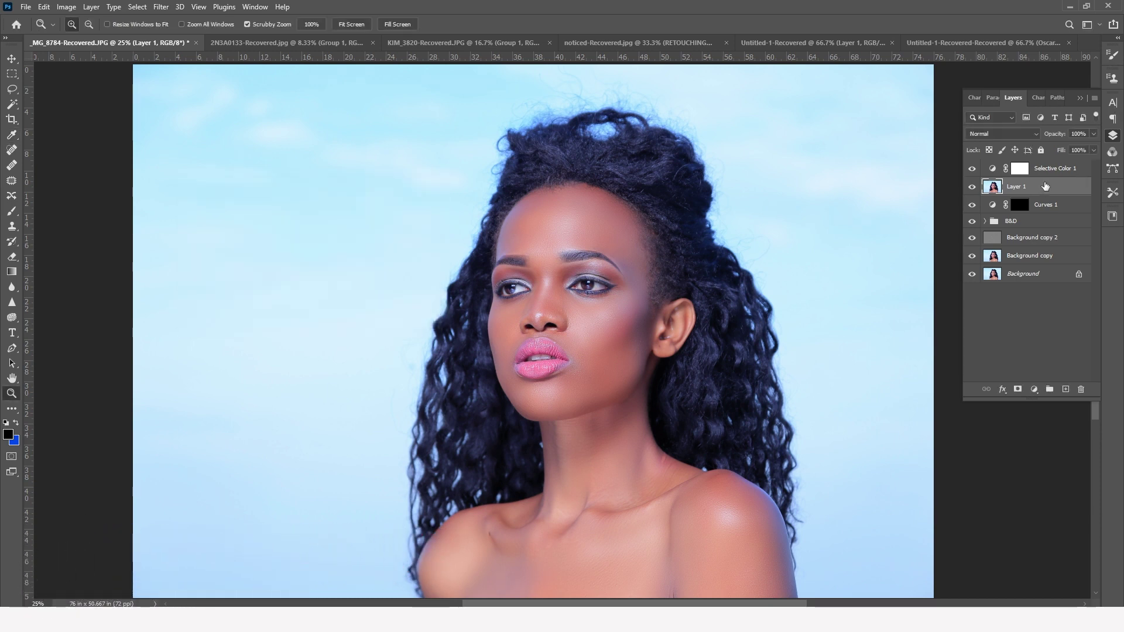
Reopen Selective Color 1 and set its Neutrals to Yellow +14 and Black +9
click(1048, 170)
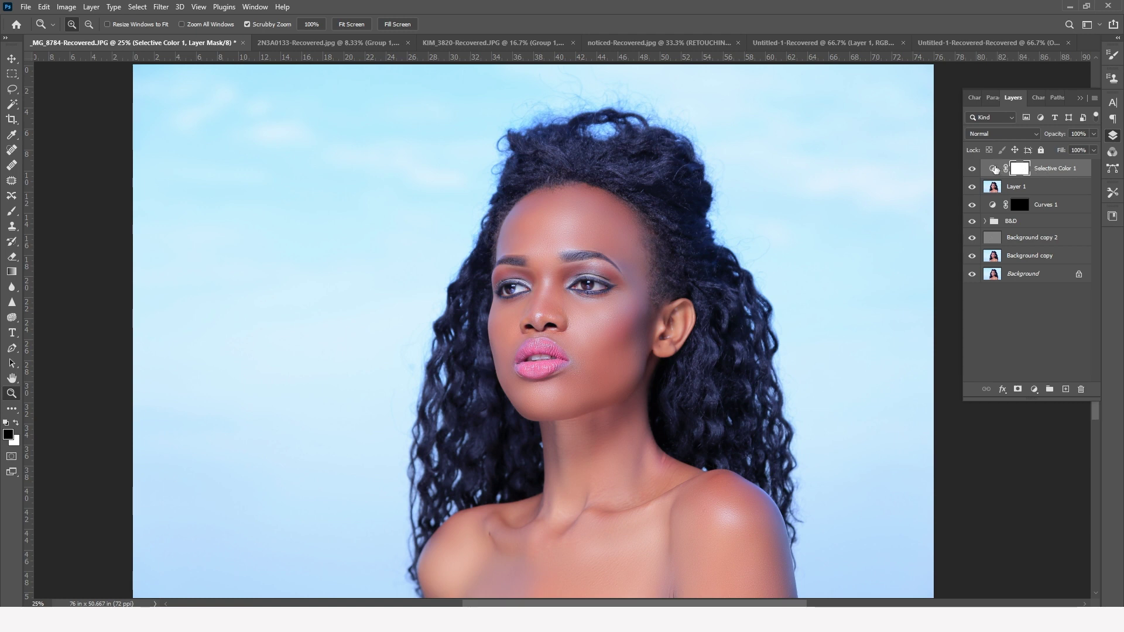
double_click(996, 169)
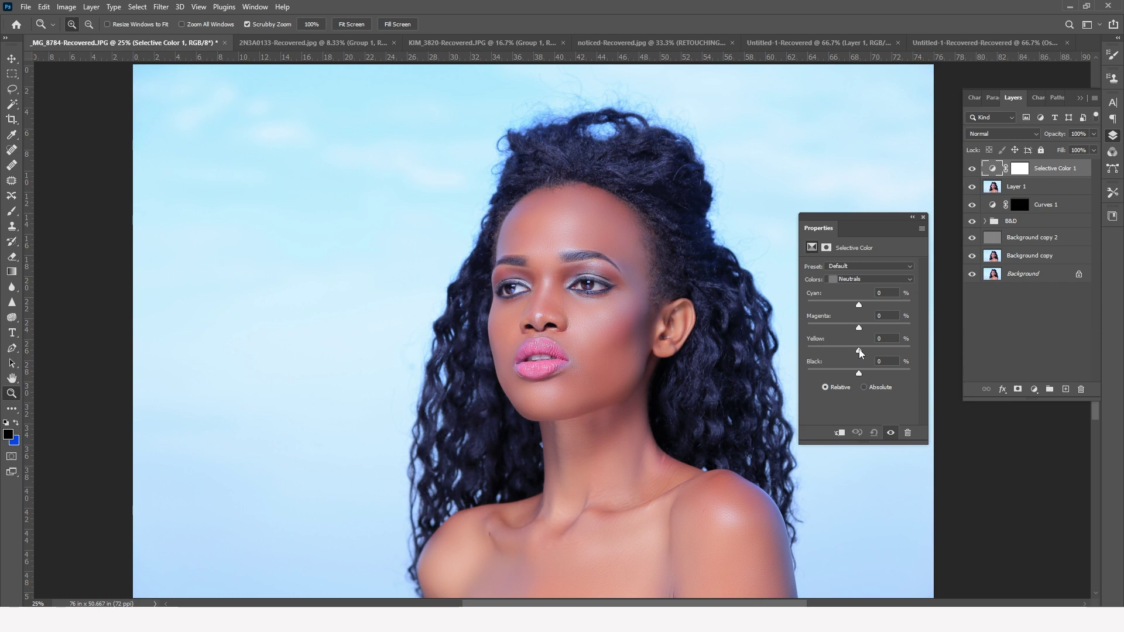
drag(859, 351, 901, 351)
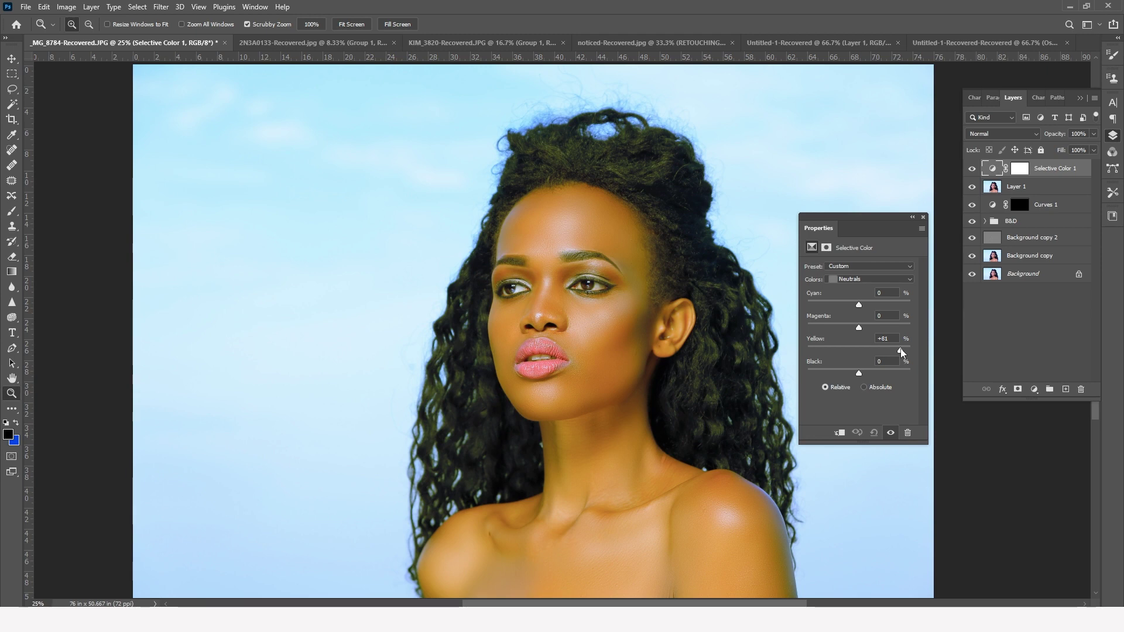
drag(899, 351, 861, 352)
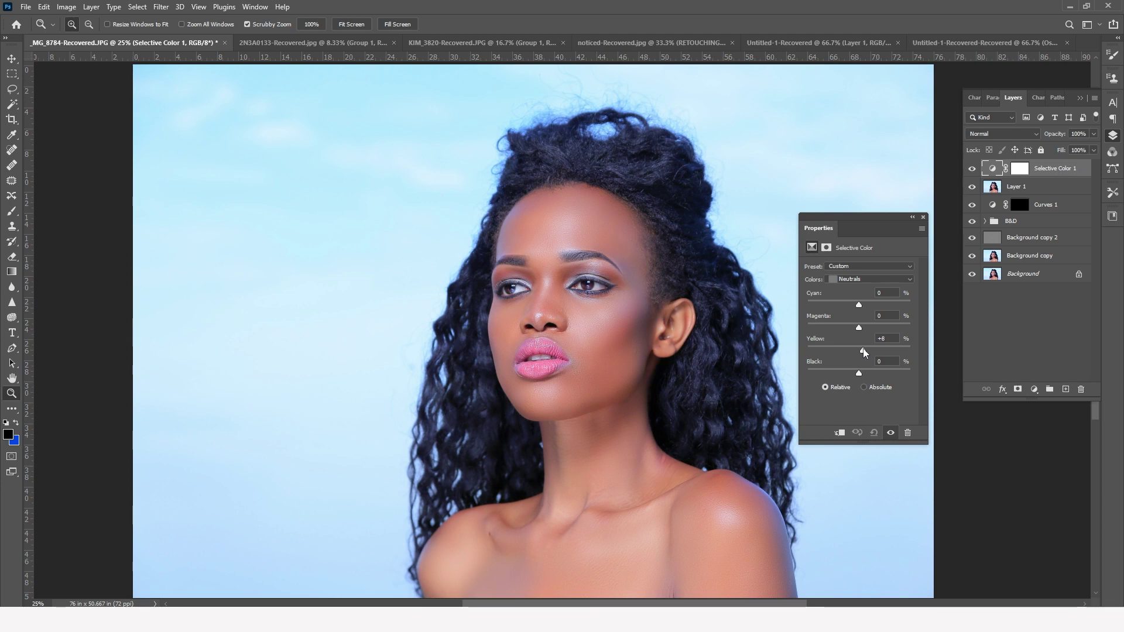
drag(864, 351, 867, 352)
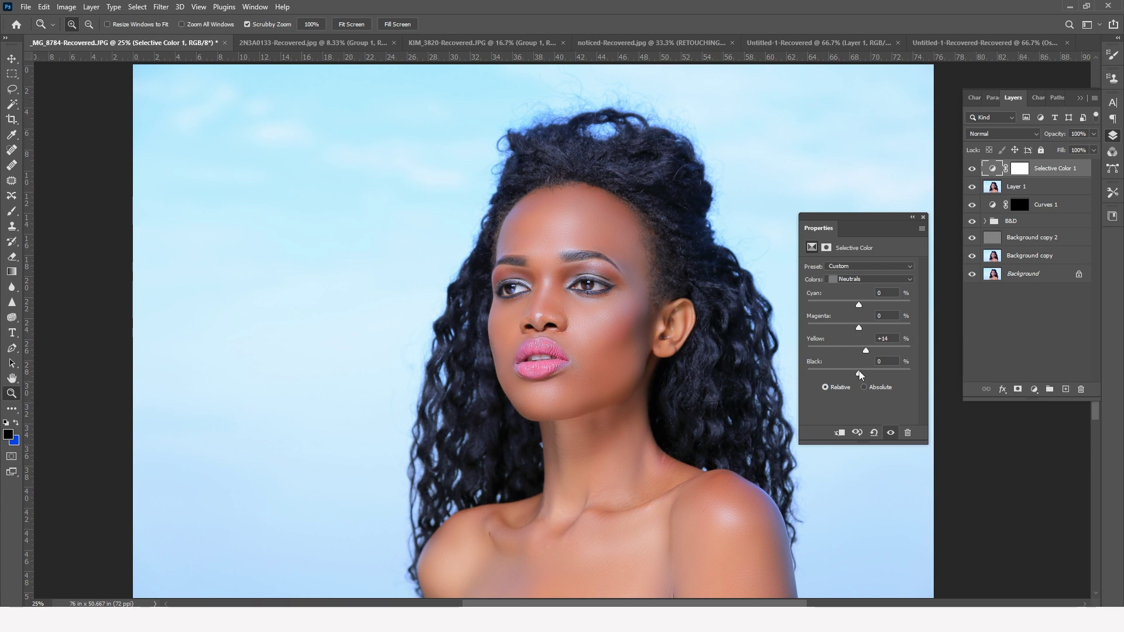
drag(859, 375, 866, 375)
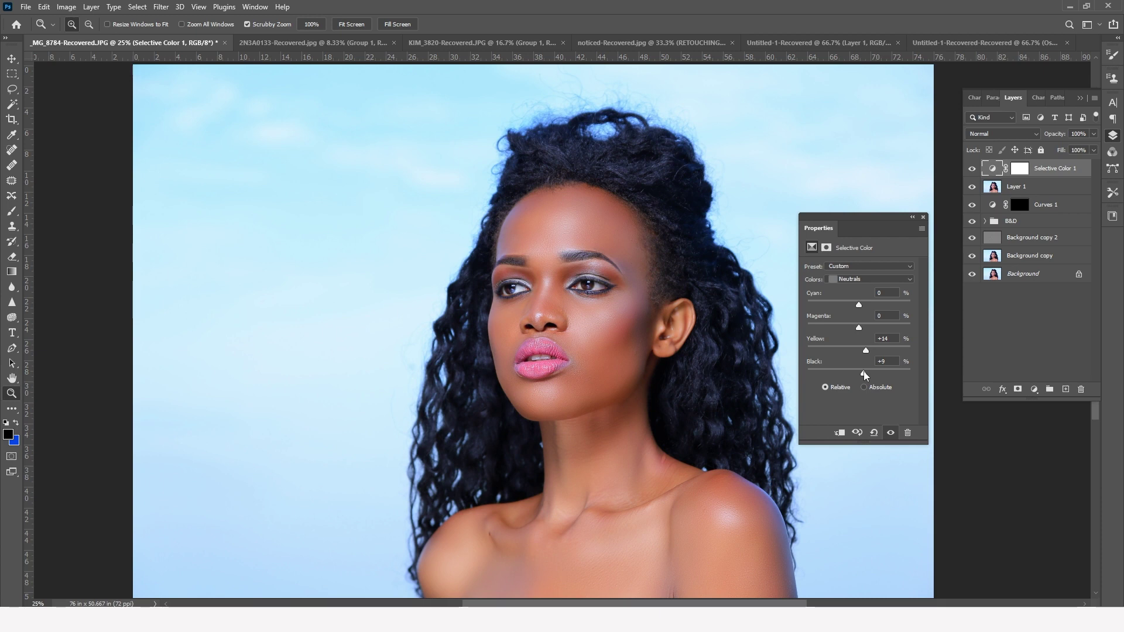
click(911, 279)
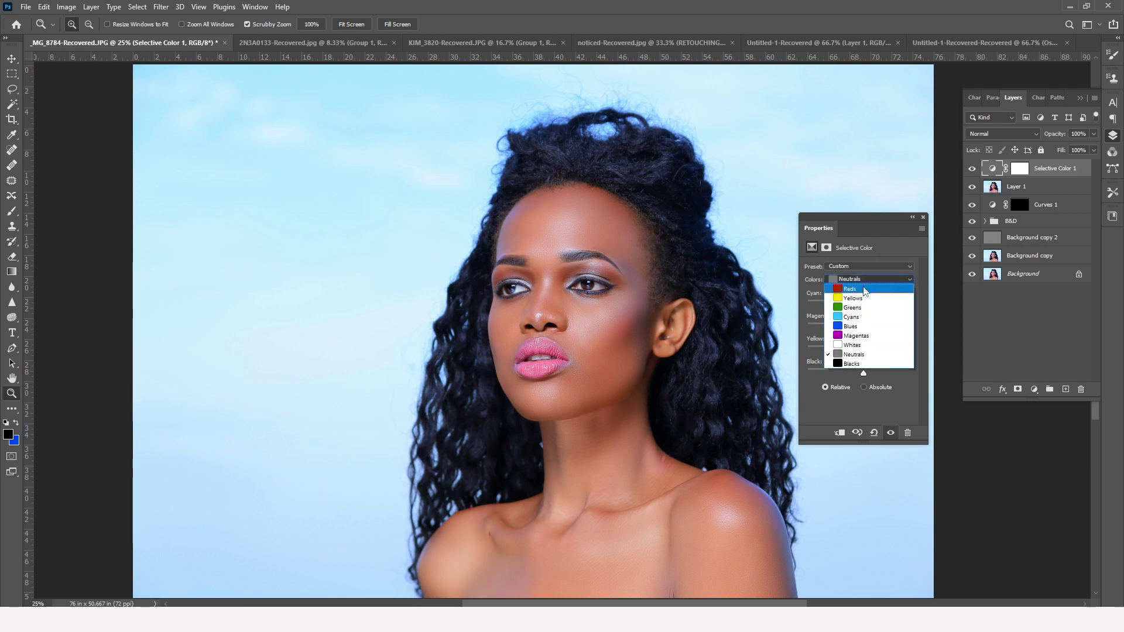
Switch Selective Color to Reds and set Cyan to -2 and Magenta to +5
click(856, 289)
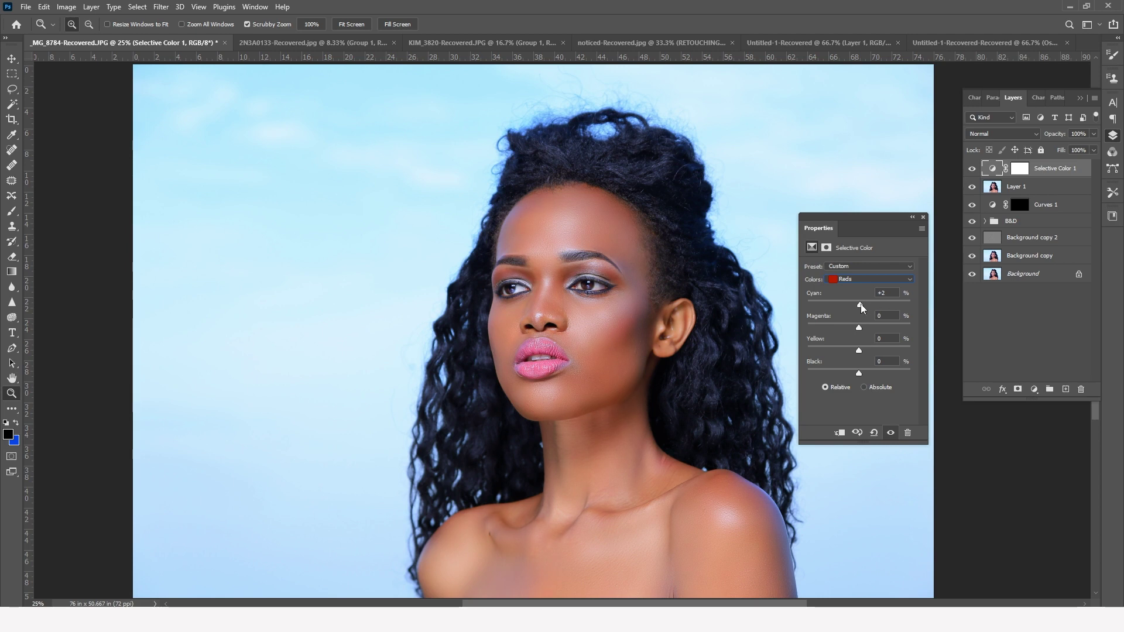
drag(859, 307, 862, 309)
drag(863, 308, 807, 306)
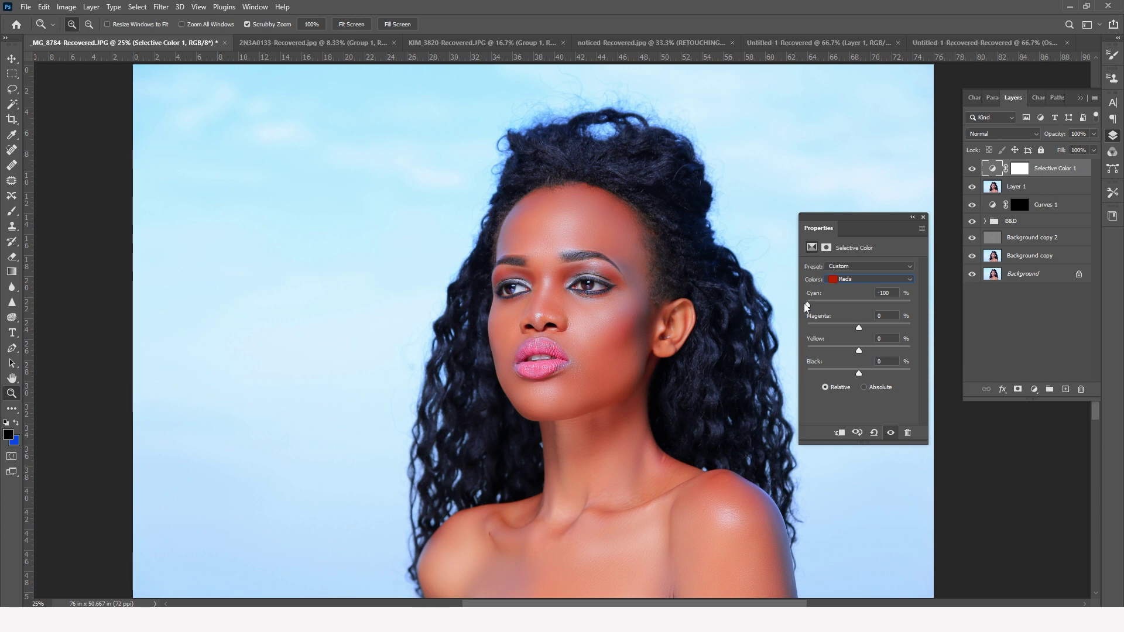
drag(807, 307, 850, 307)
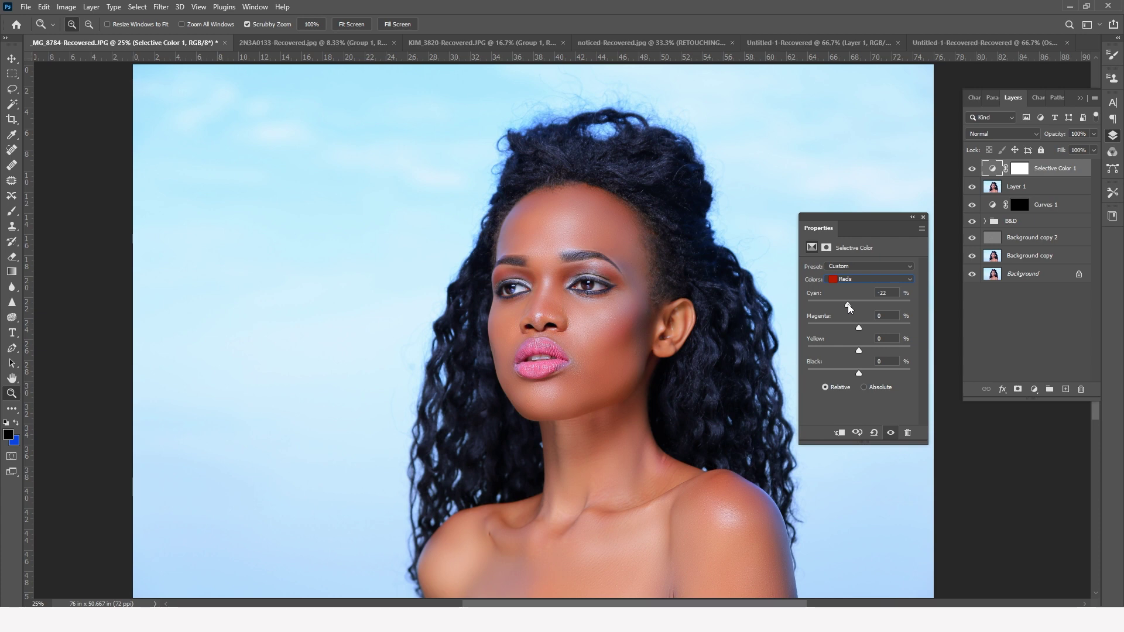
mouse_move(848, 306)
mouse_down()
mouse_move(897, 309)
mouse_move(858, 310)
mouse_up()
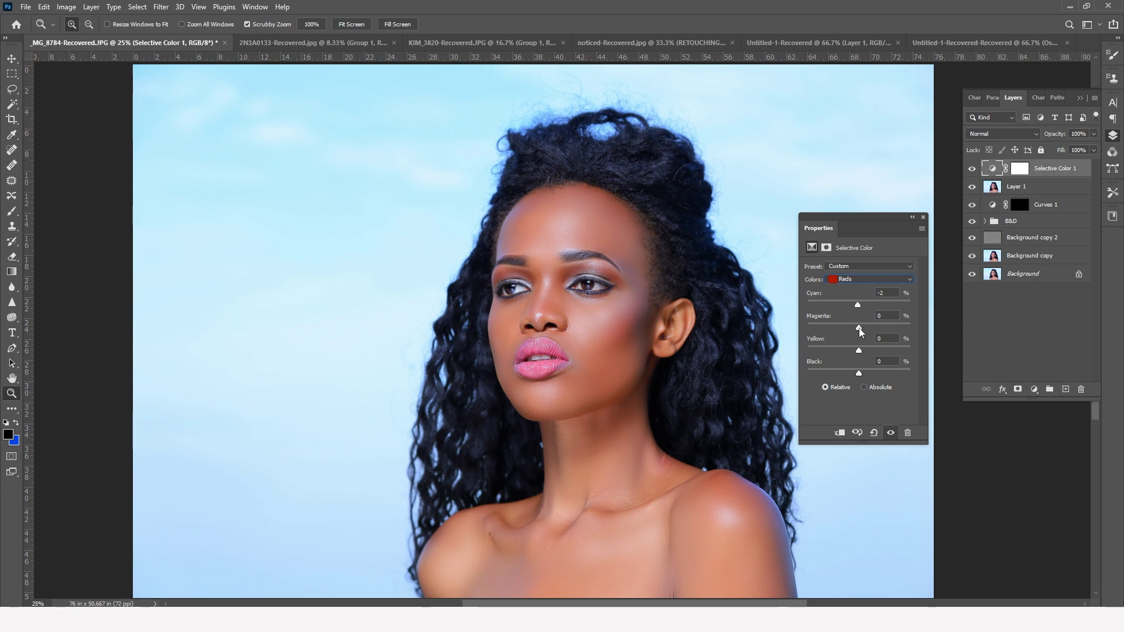
drag(859, 330, 862, 331)
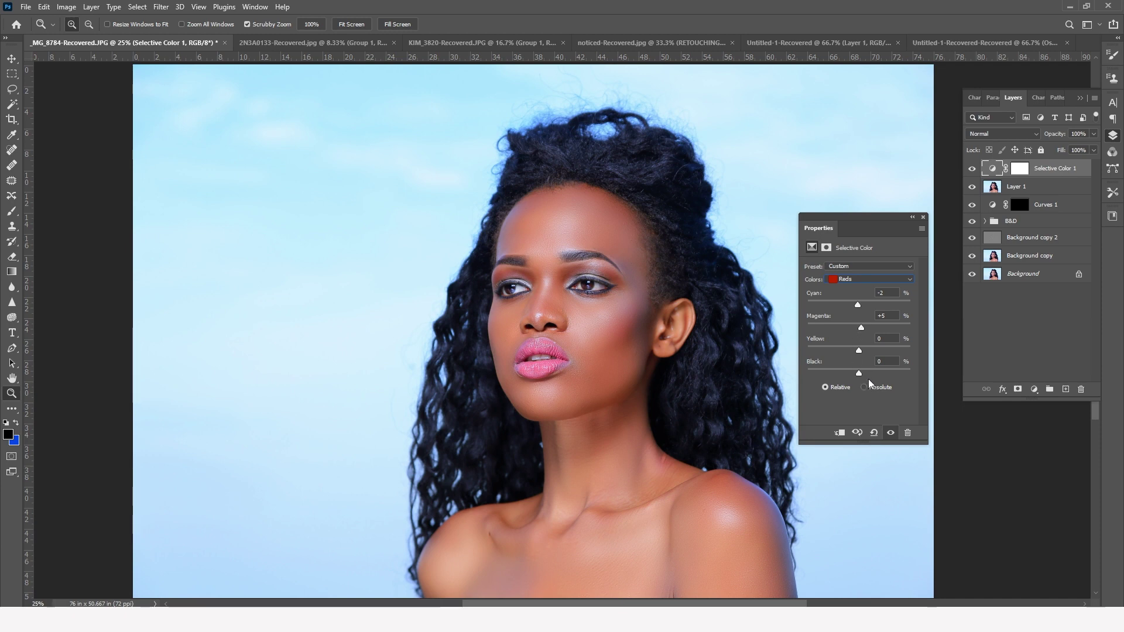
click(924, 218)
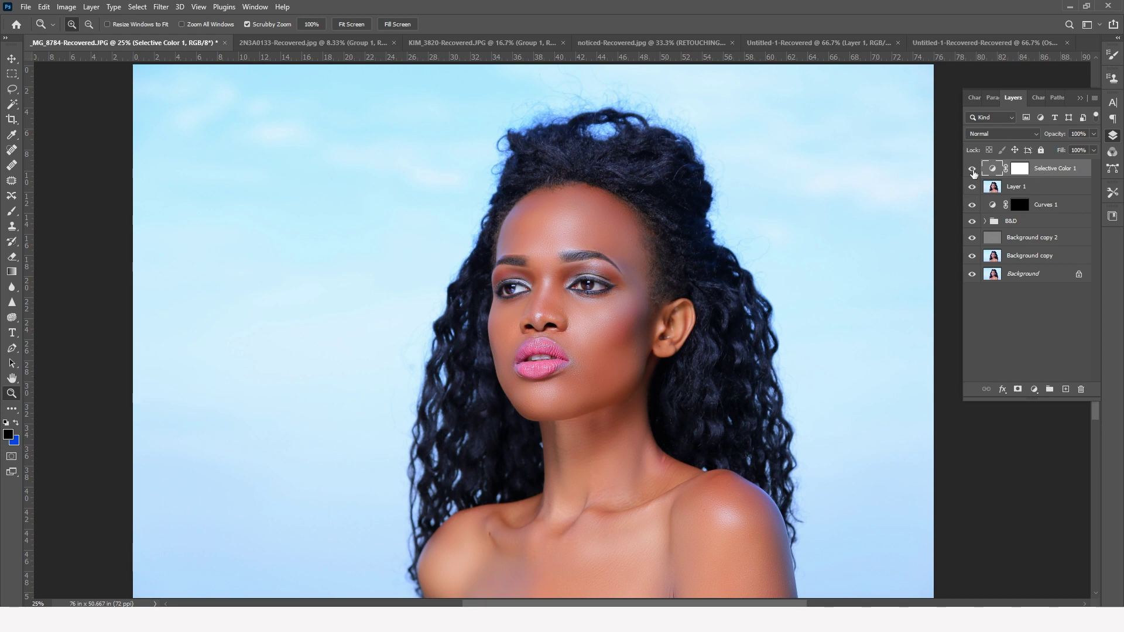
Toggle Selective Color 1 off and on twice to compare the skin before and after
click(972, 170)
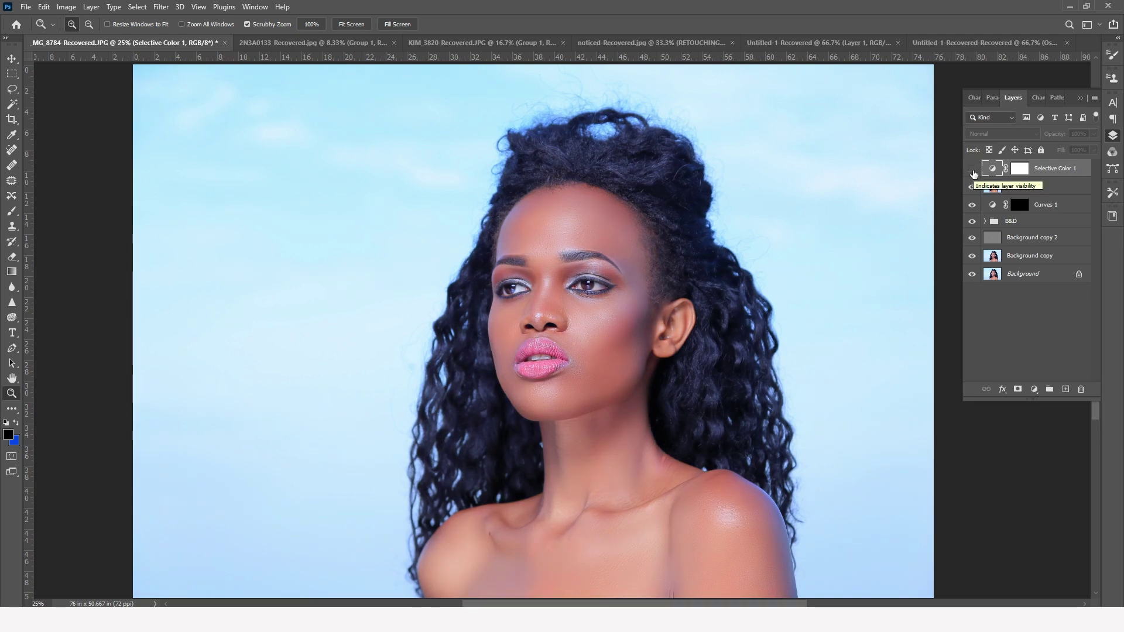
click(972, 170)
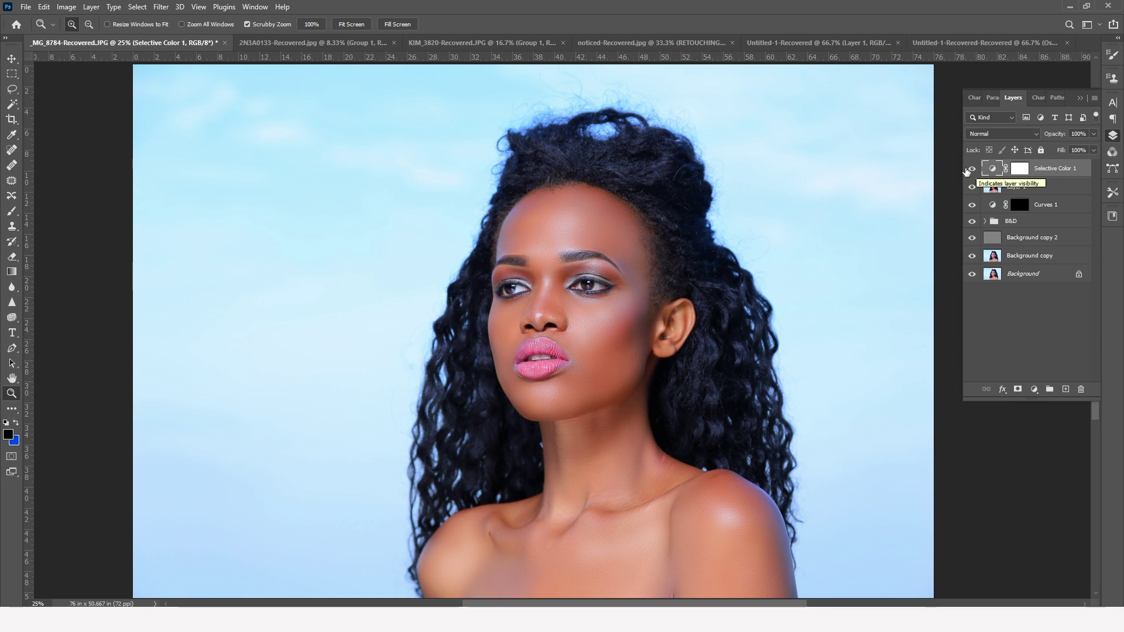
click(973, 170)
click(973, 169)
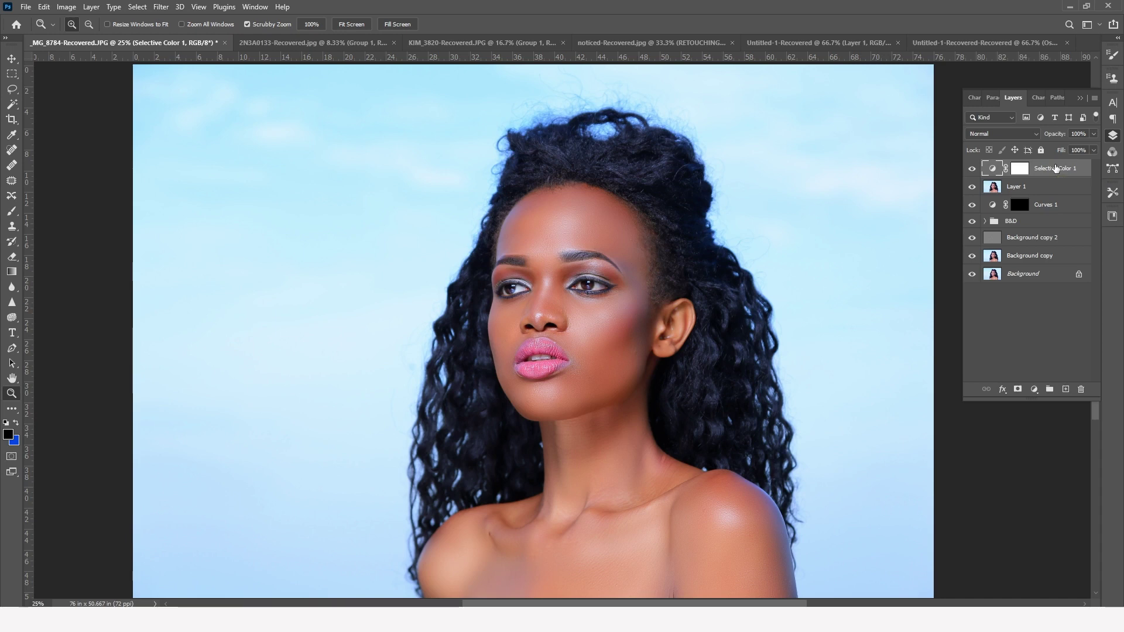
Stamp all visible layers into a new Layer 2 at the top of the stack
key(ctrl+backslash)
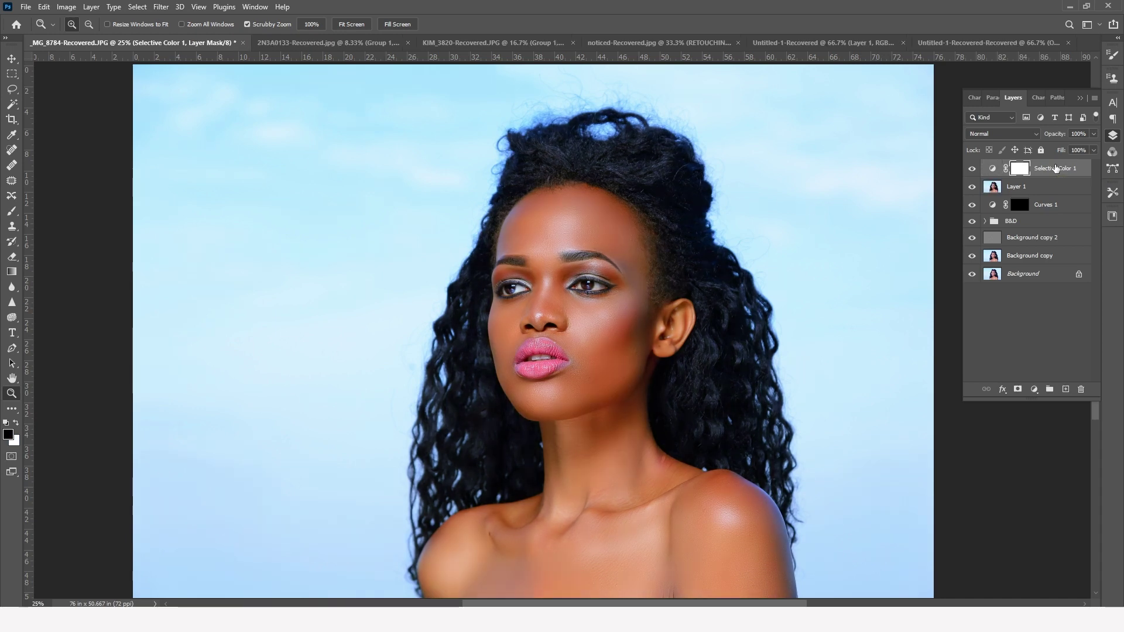
key(ctrl+2)
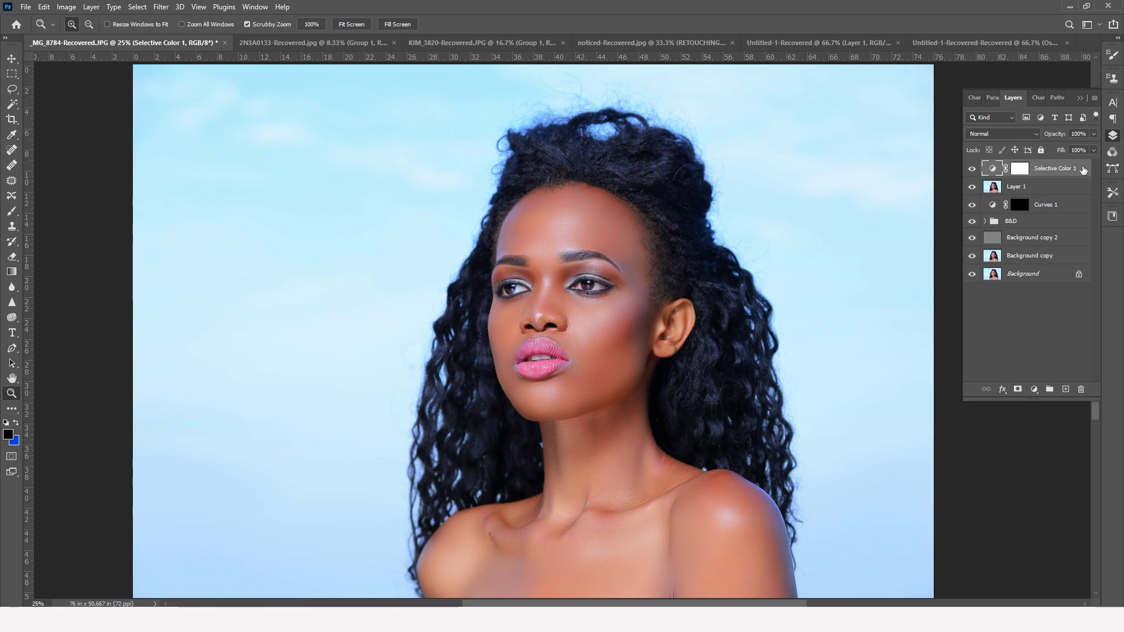
key(ctrl+shift+alt+e)
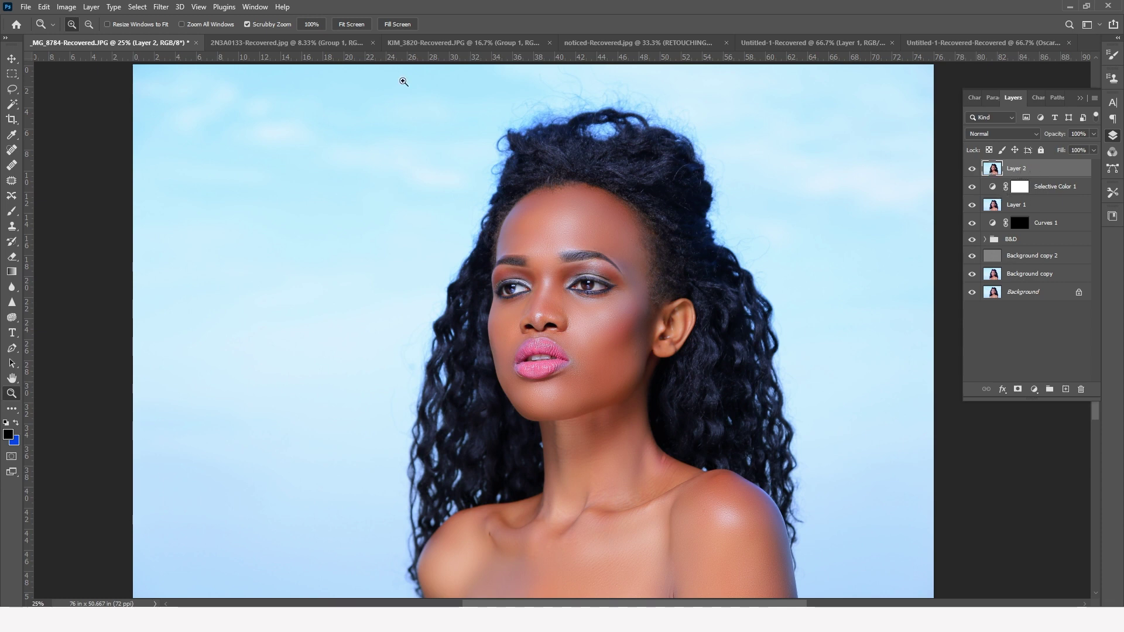
Apply Filter > Camera Raw Filter to Layer 2 and expand its Color Mixer section
click(160, 6)
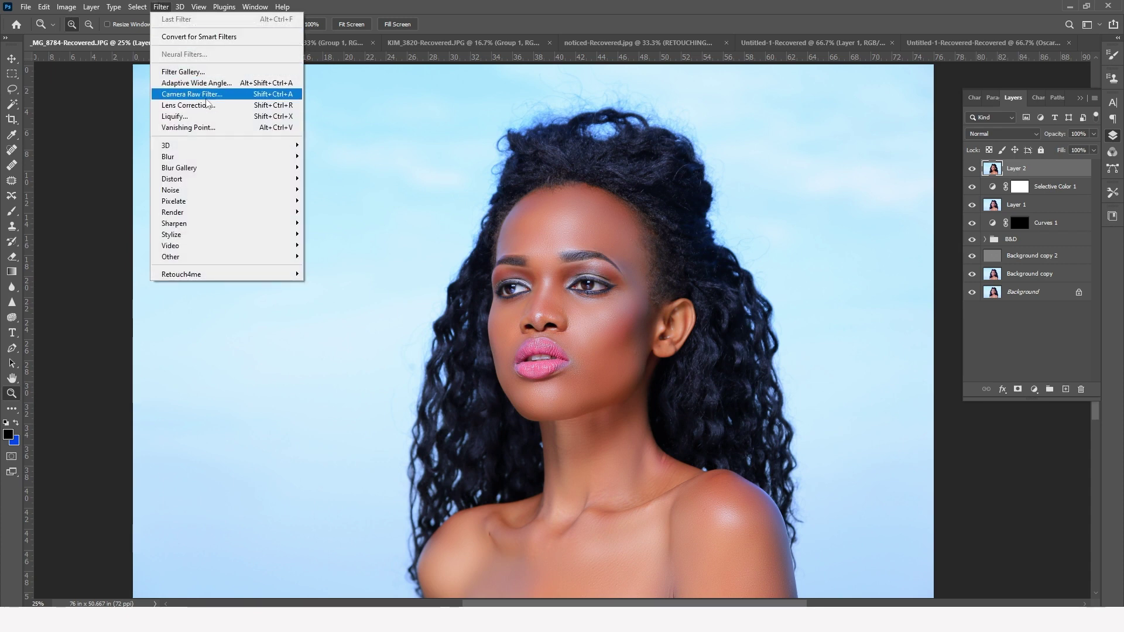
click(208, 105)
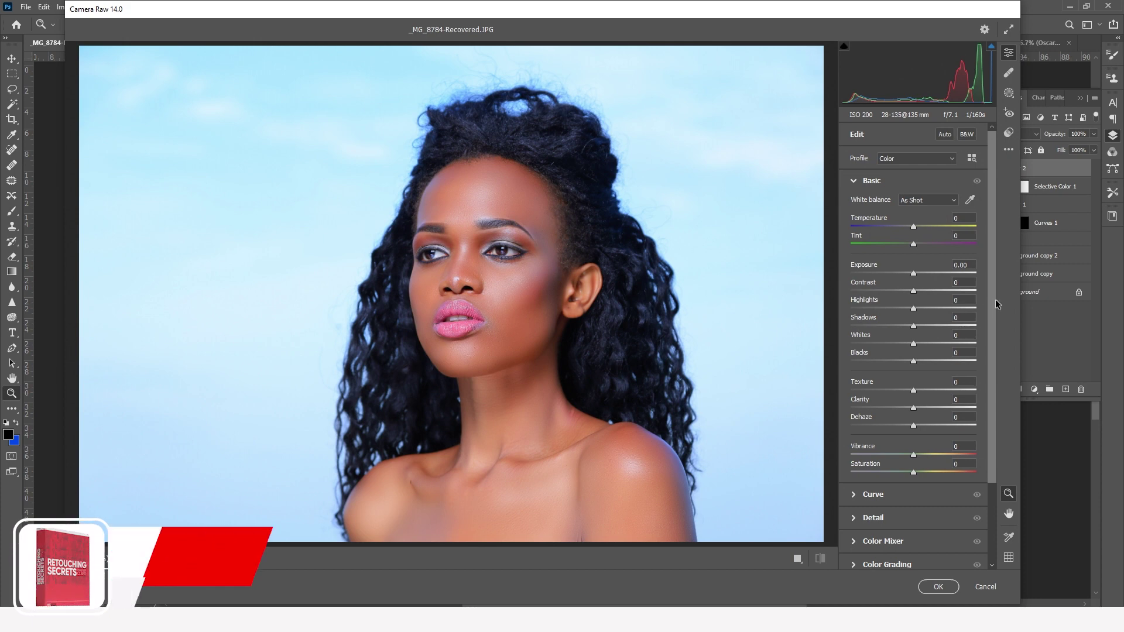
scroll(993, 311, down, 1)
drag(994, 311, 995, 399)
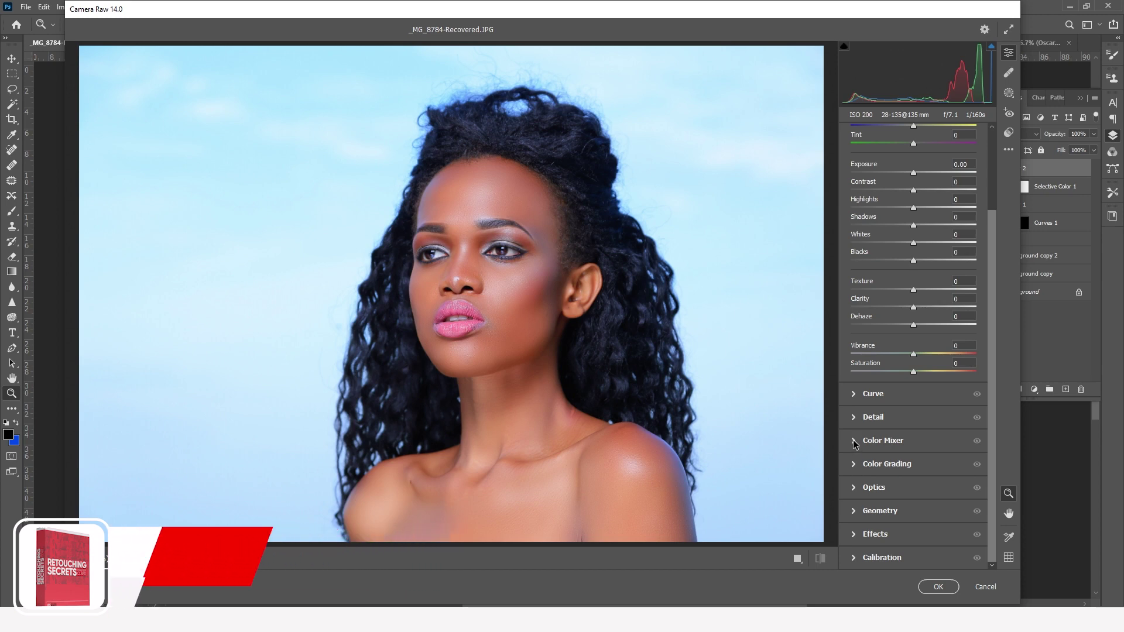
mouse_move(854, 444)
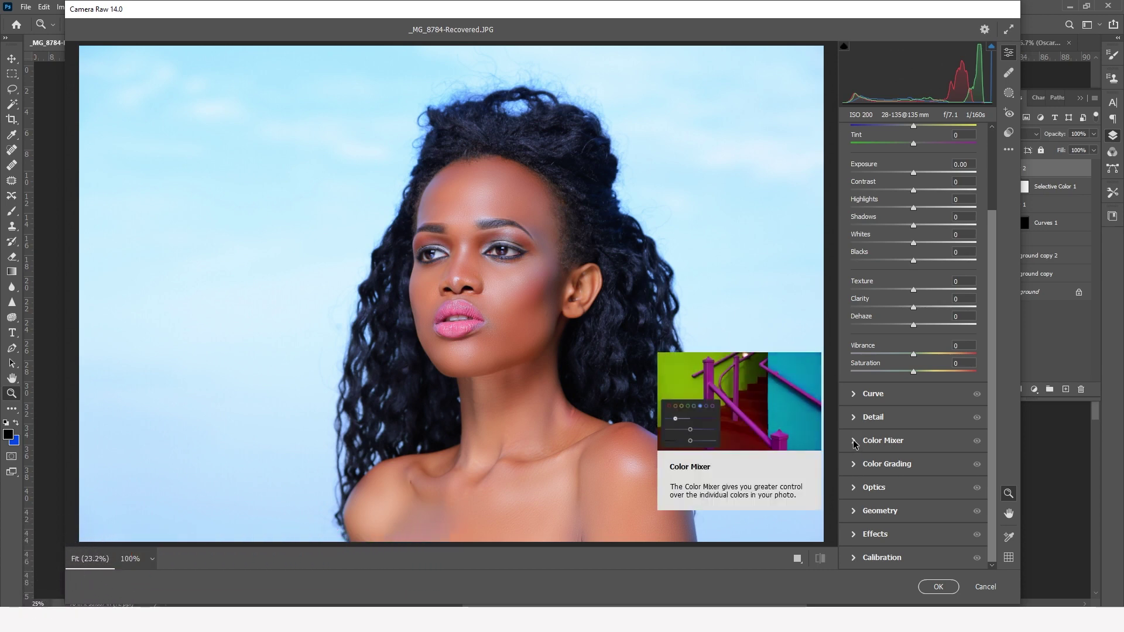
click(854, 443)
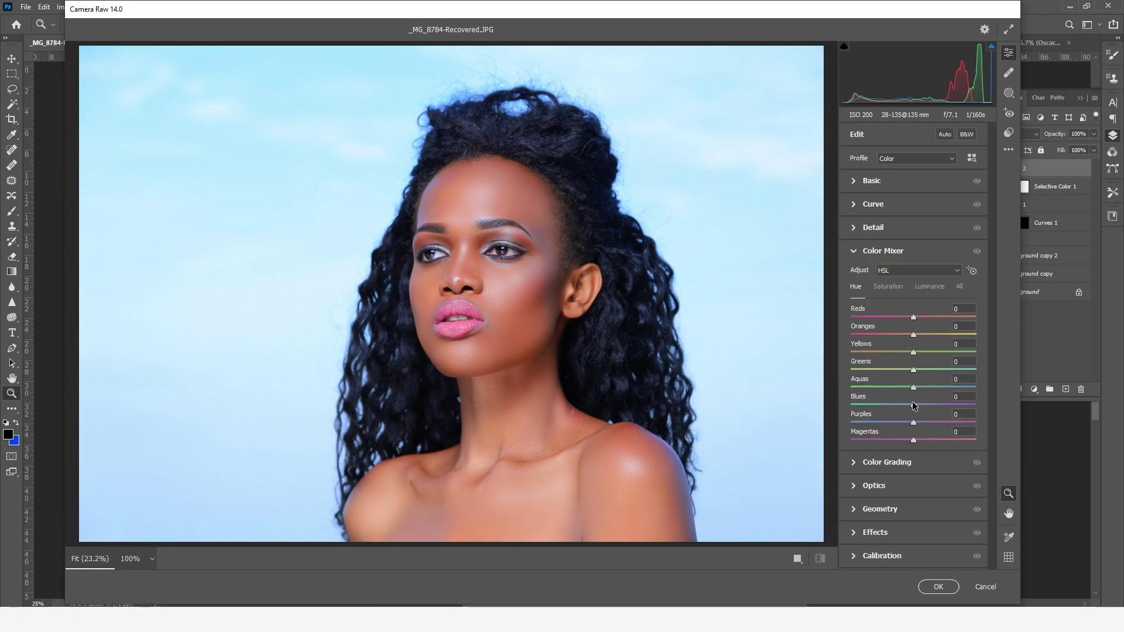
Set Blues saturation to +40 in the Color Mixer, then return to the Basic section
click(885, 289)
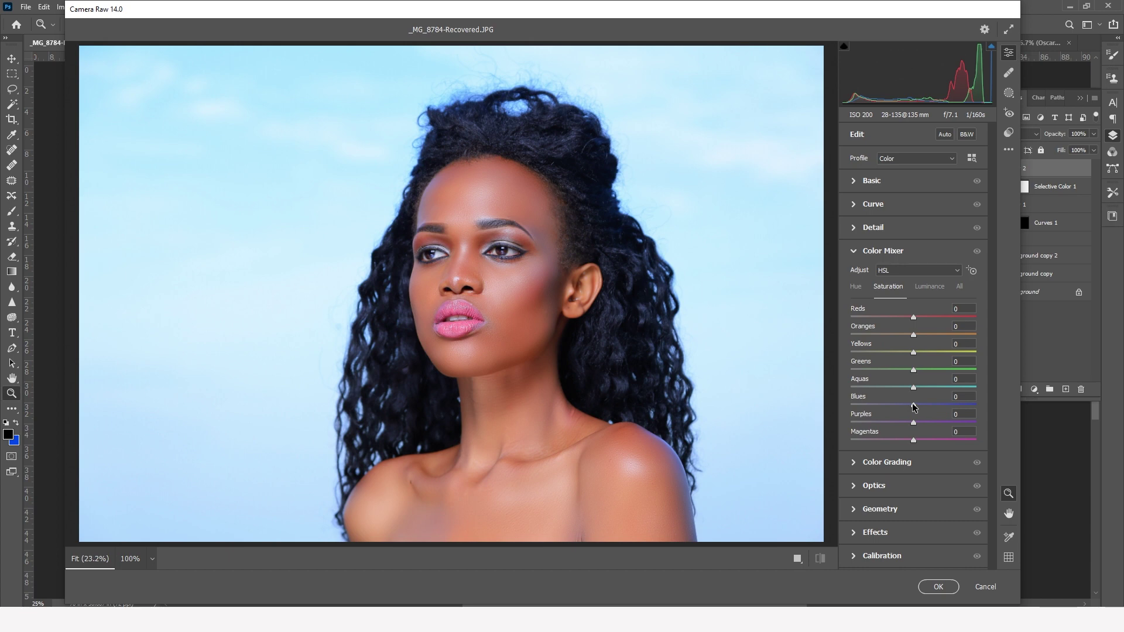
drag(914, 408, 938, 408)
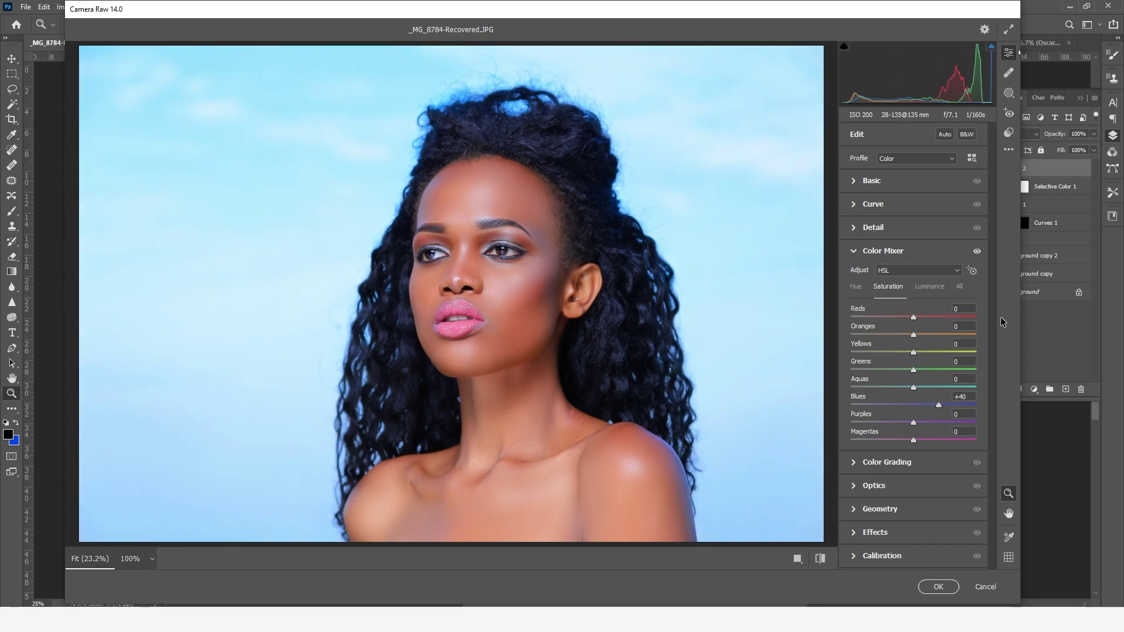
click(858, 252)
click(854, 181)
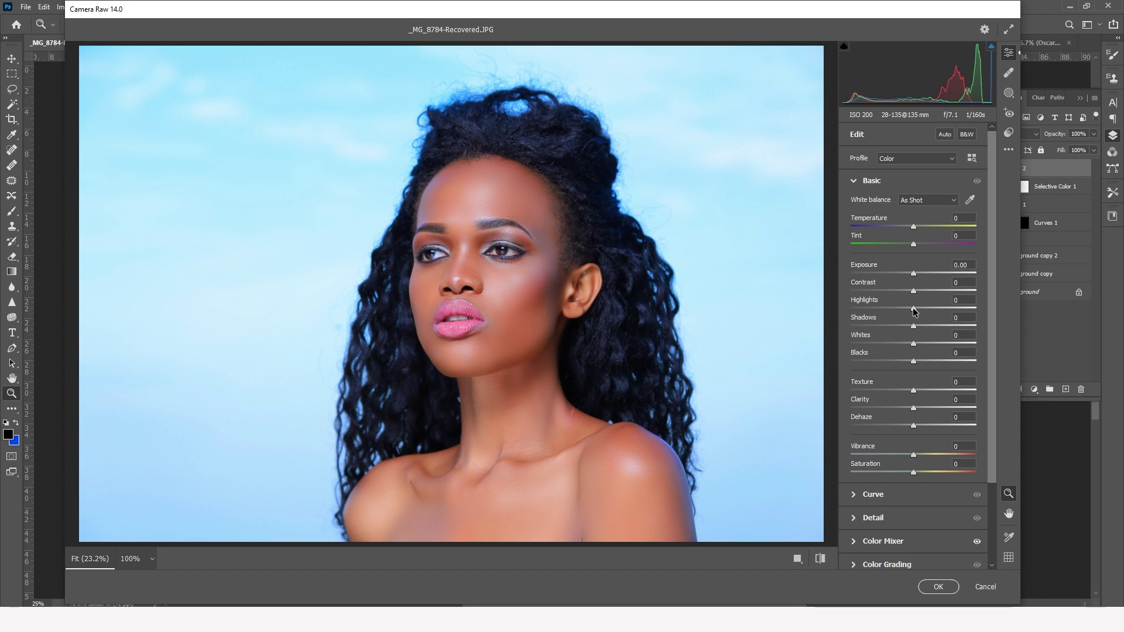
Set Highlights to -69, Whites to -45 and Shadows to -18 in the Basic panel
drag(915, 312, 871, 312)
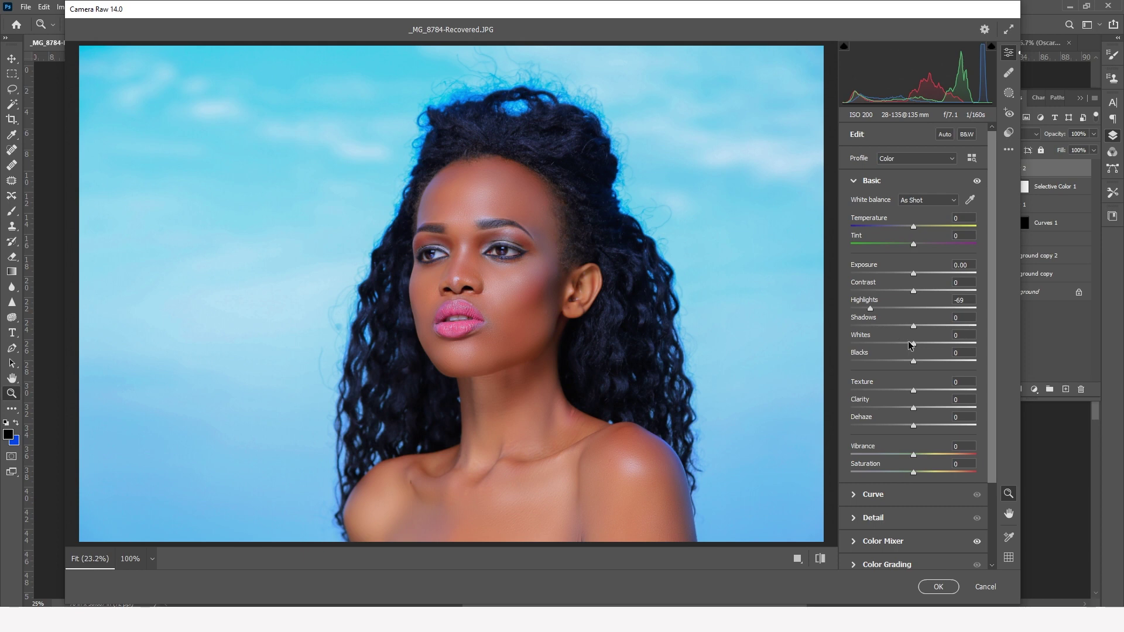
drag(916, 349, 886, 347)
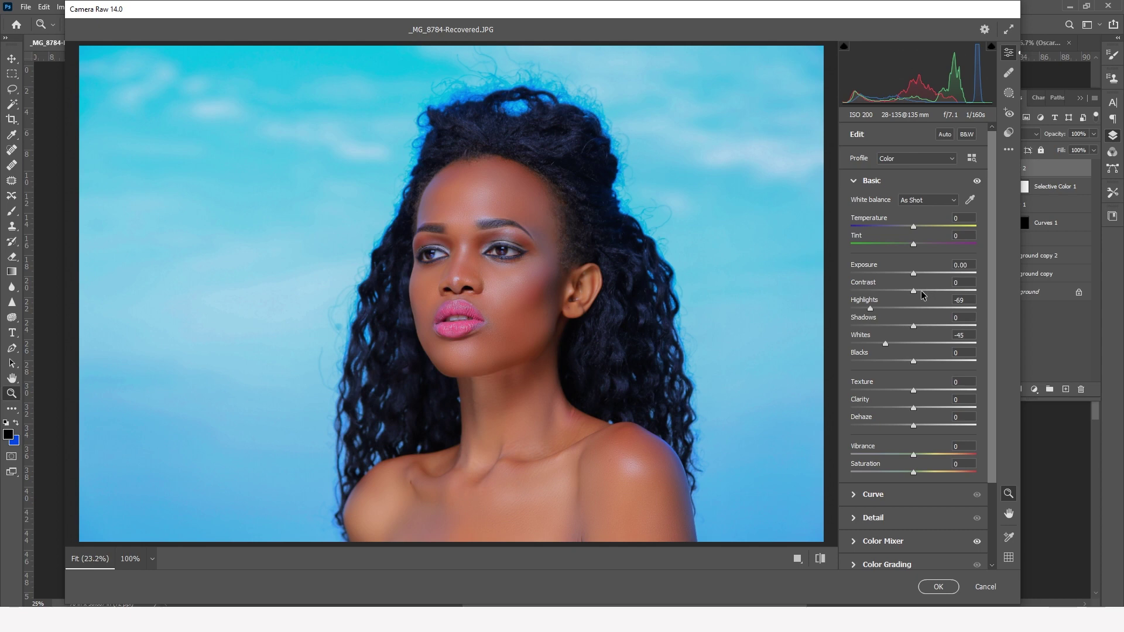
drag(913, 326, 931, 327)
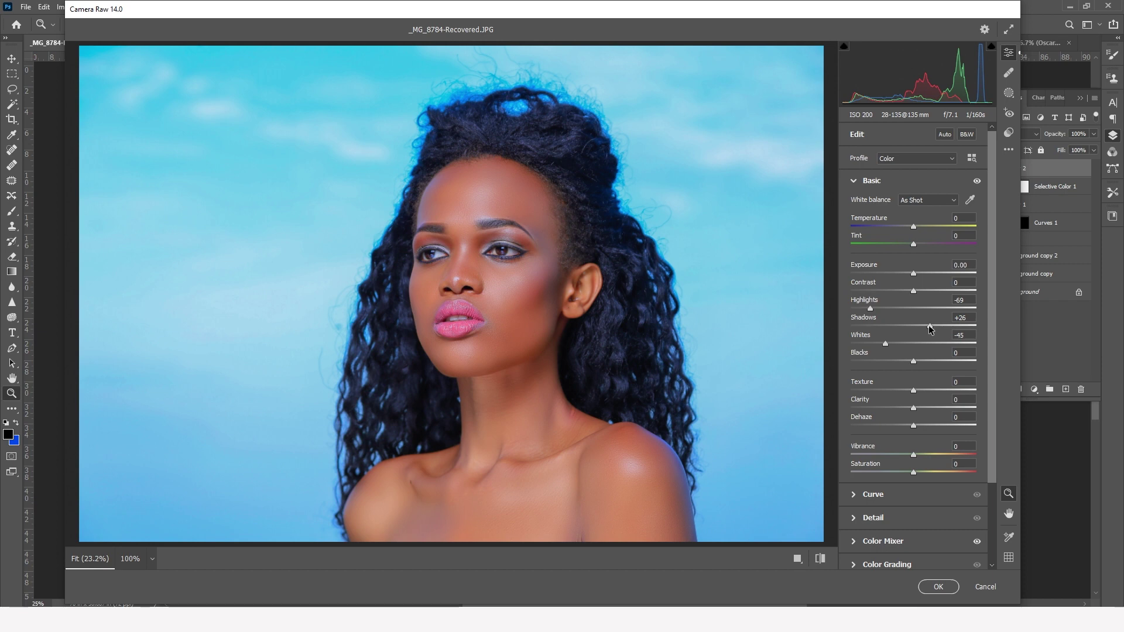
drag(931, 329, 912, 329)
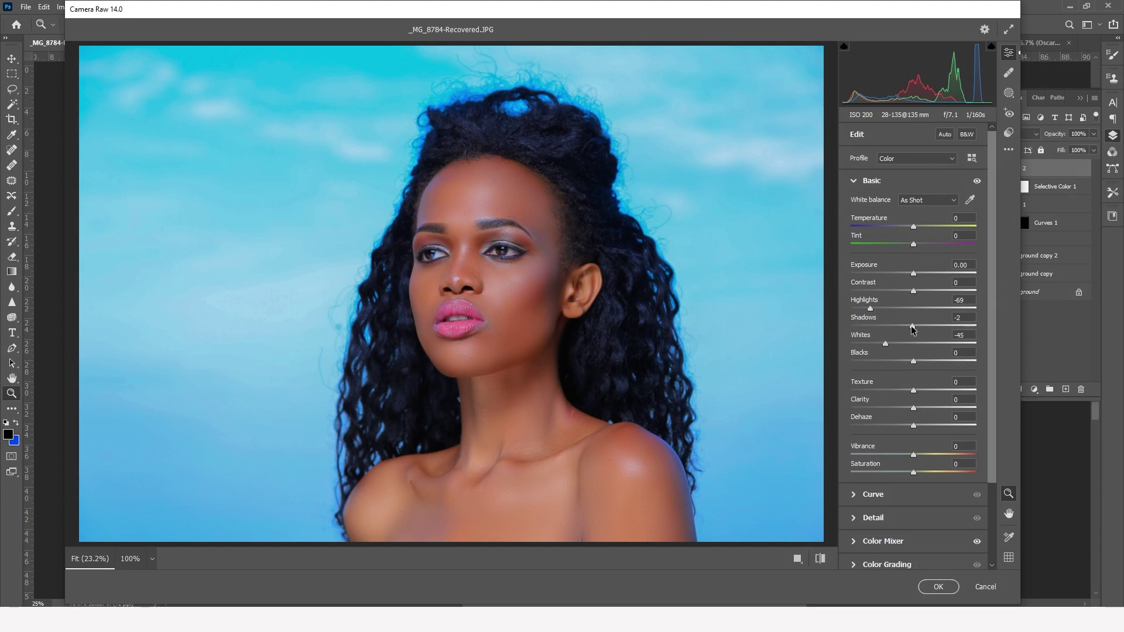
drag(912, 329, 902, 330)
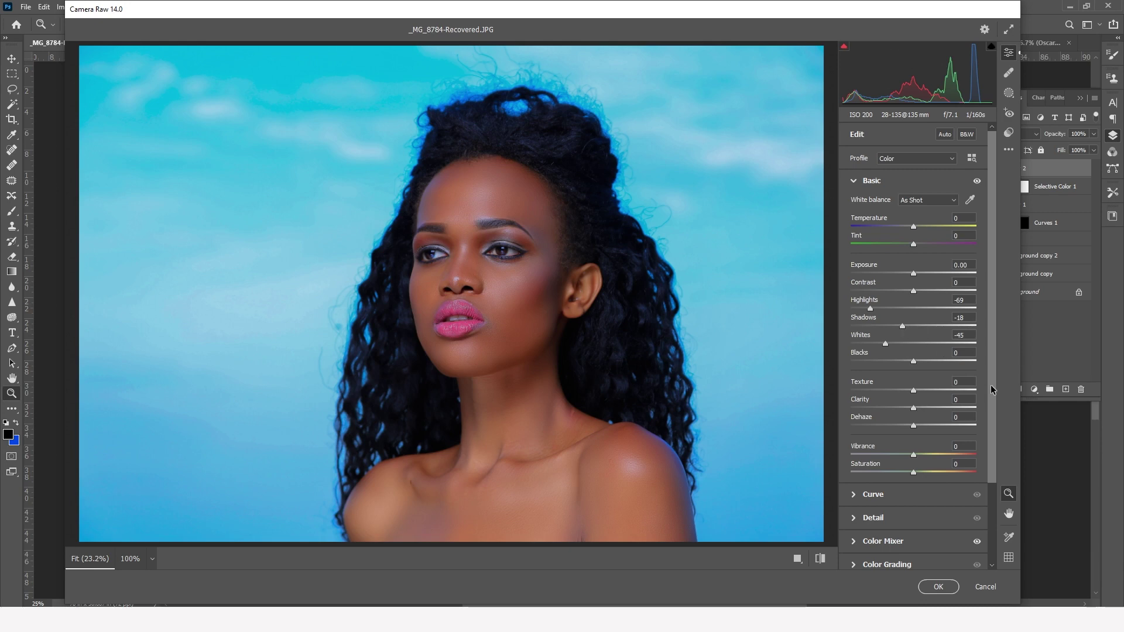
drag(992, 389, 993, 431)
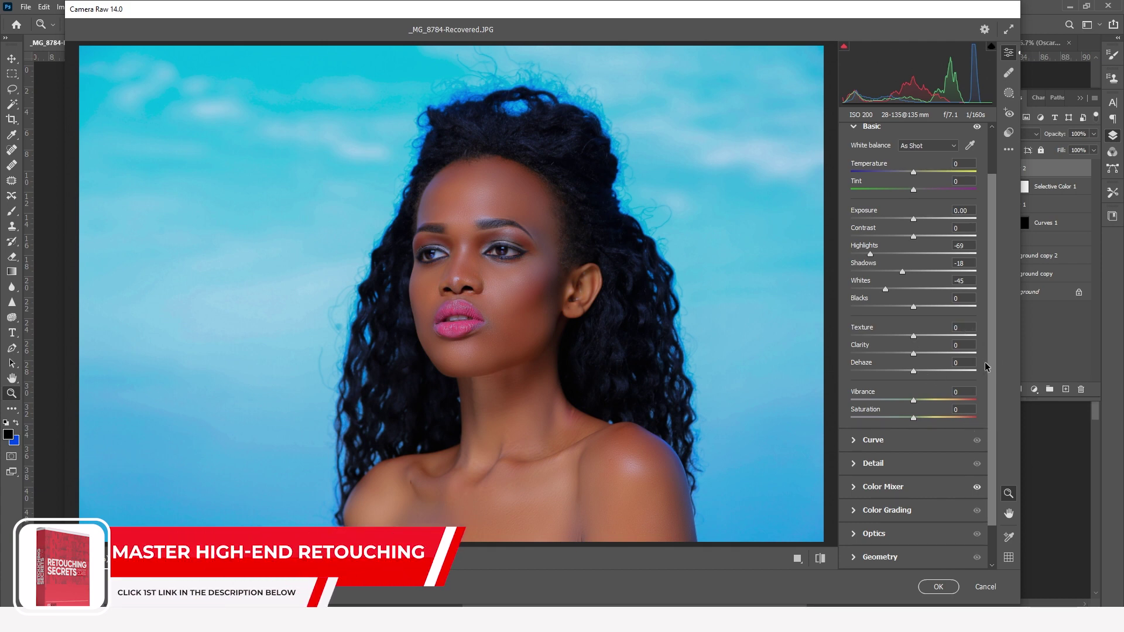
Set the Basic panel's Texture to +8, Vibrance to +11 and Saturation to +3
click(918, 336)
drag(920, 337, 958, 342)
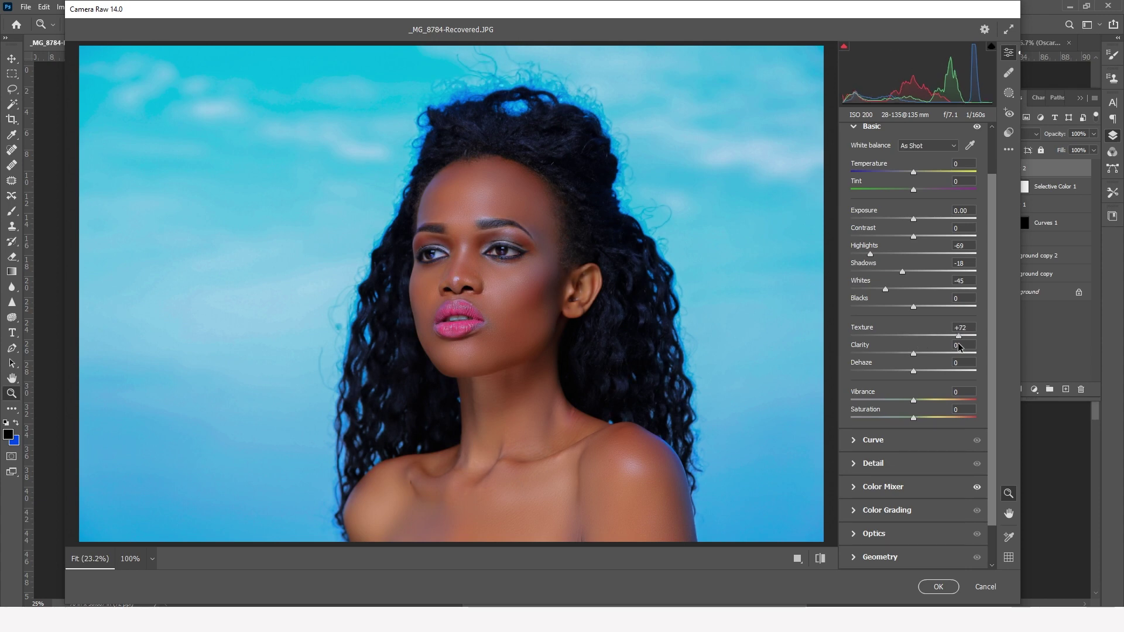
double_click(958, 343)
drag(909, 342, 919, 343)
scroll(995, 363, down, 2)
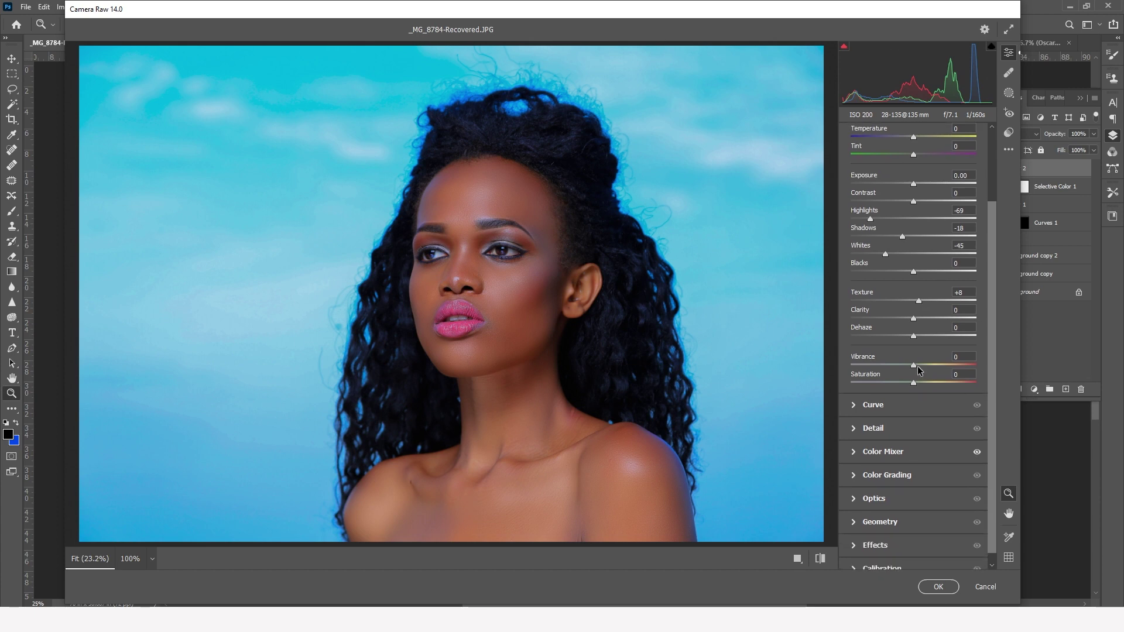
click(919, 365)
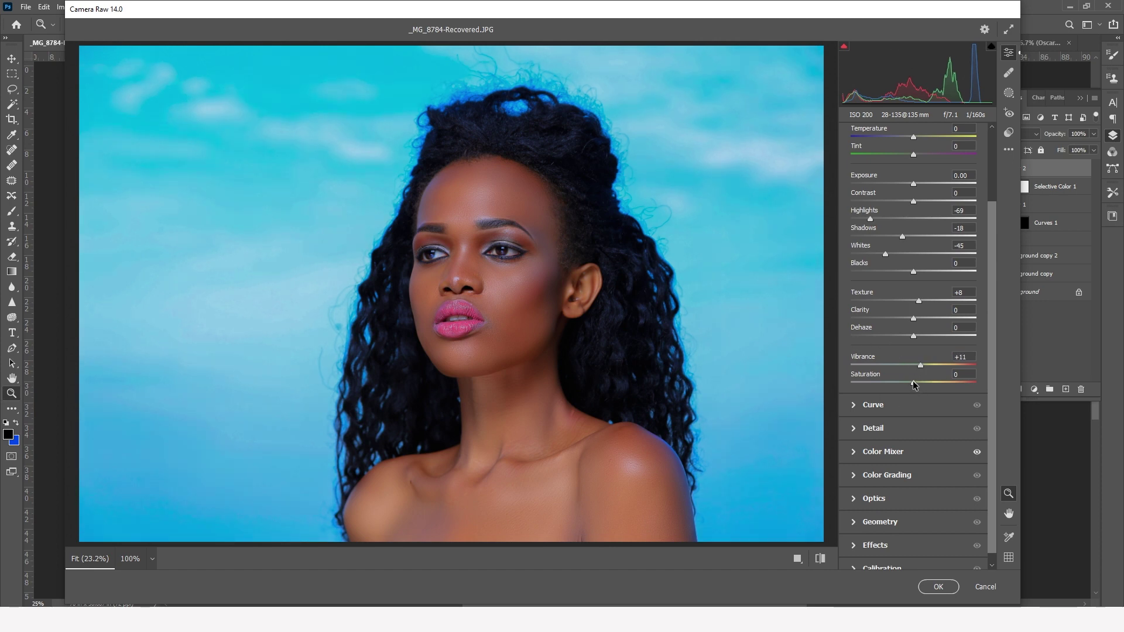
mouse_move(913, 384)
mouse_down()
mouse_move(975, 386)
mouse_move(915, 385)
mouse_up()
scroll(995, 467, down, 1)
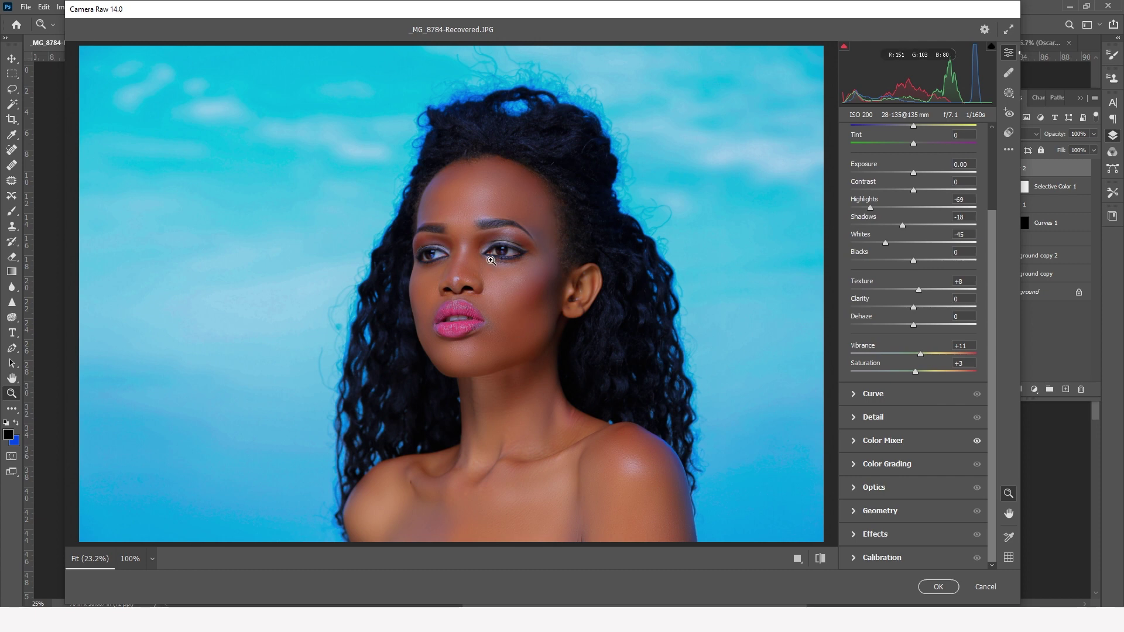
Add an upper-tone and a shadow control point to the Camera Raw tone curve, slightly lifting the upper one
click(856, 393)
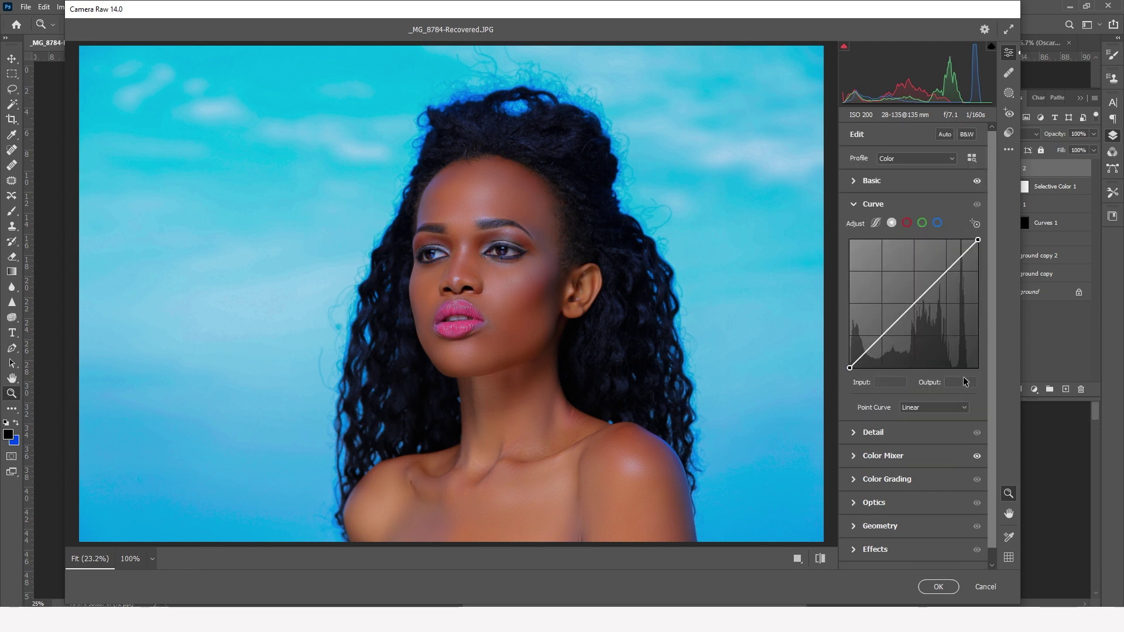
click(946, 272)
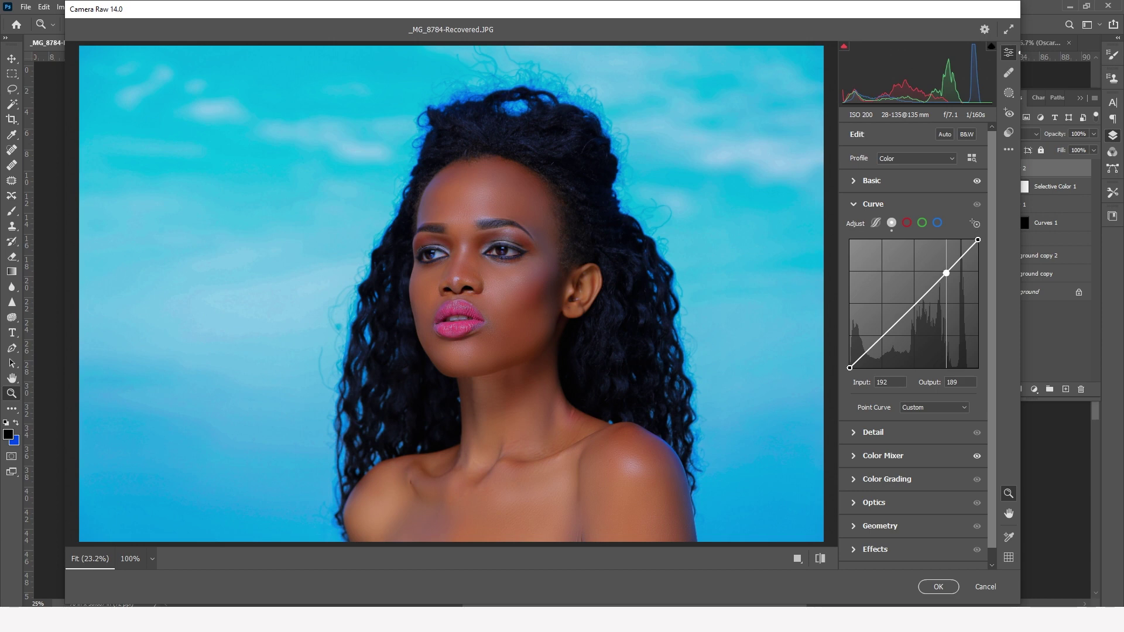
drag(946, 272, 943, 269)
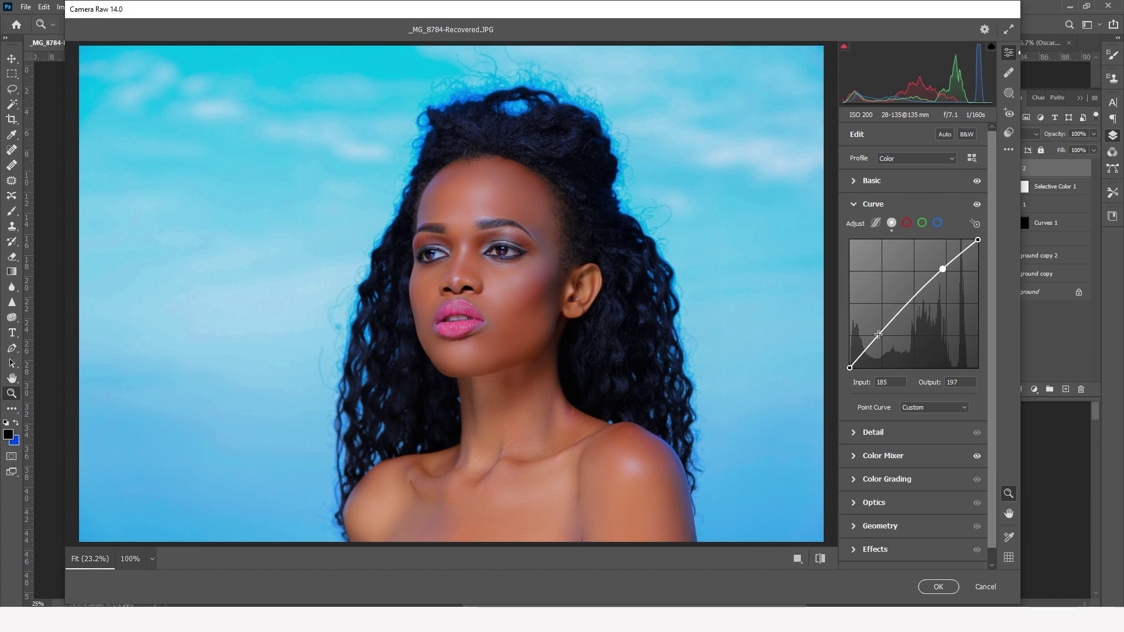
drag(879, 334, 878, 336)
drag(878, 336, 879, 338)
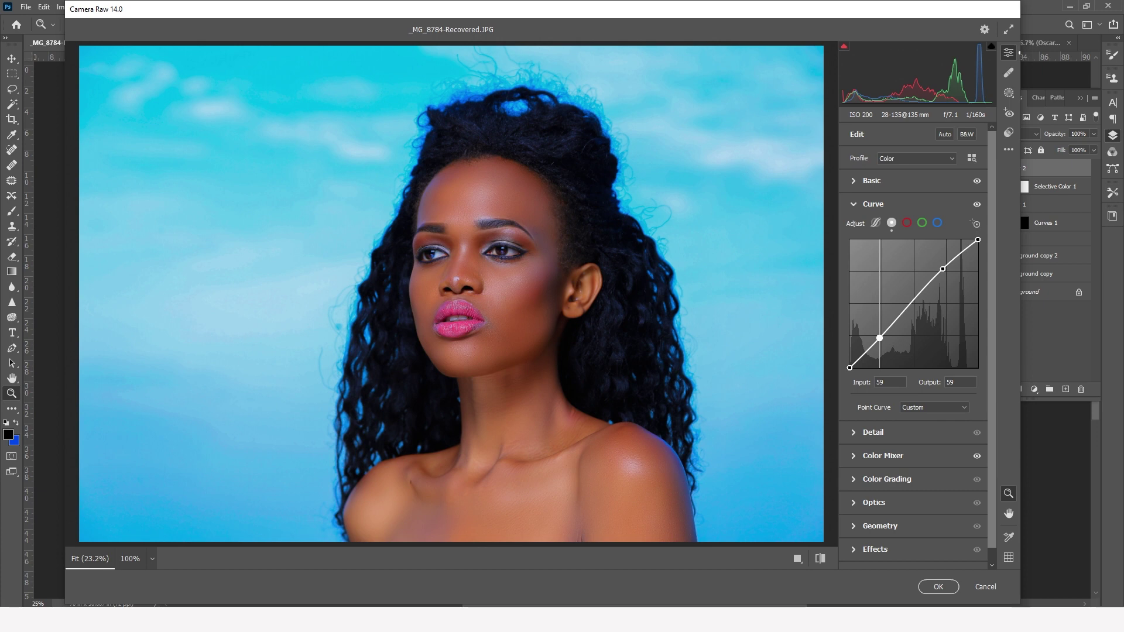
drag(879, 338, 880, 338)
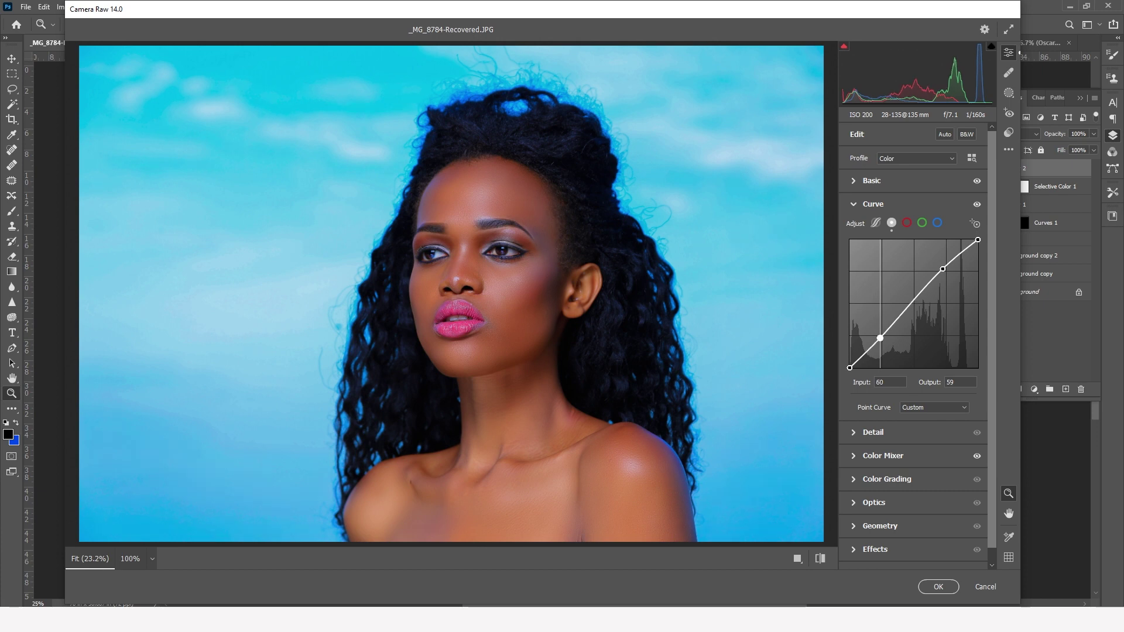
Raise the curve's black endpoint output to 6 and collapse the Curve section
click(849, 368)
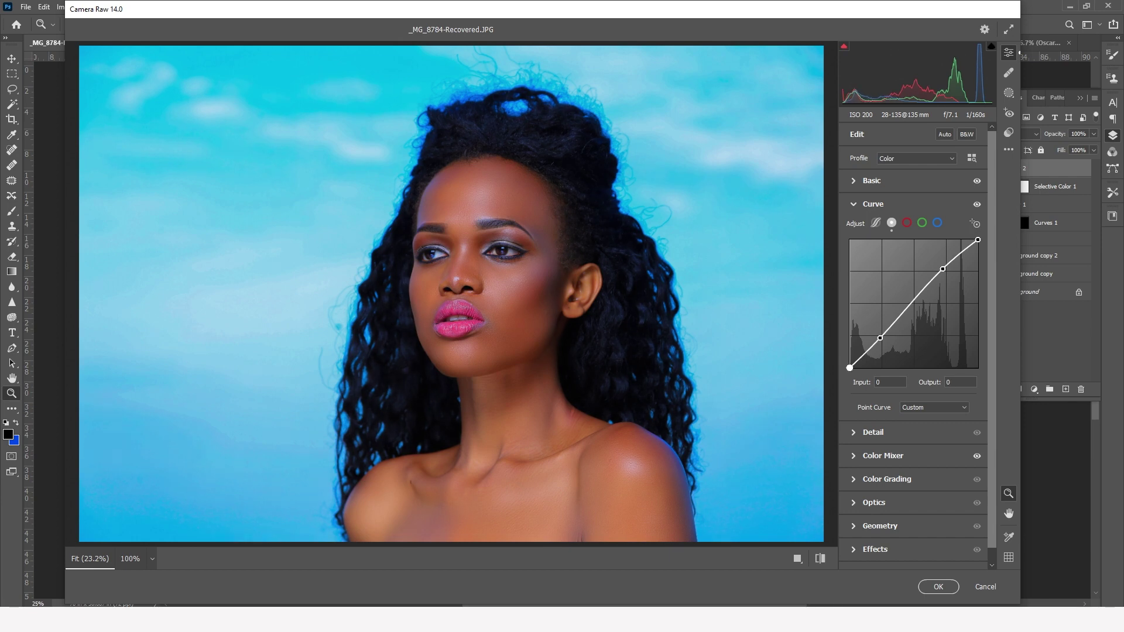
drag(850, 368, 850, 366)
drag(849, 366, 850, 364)
click(858, 206)
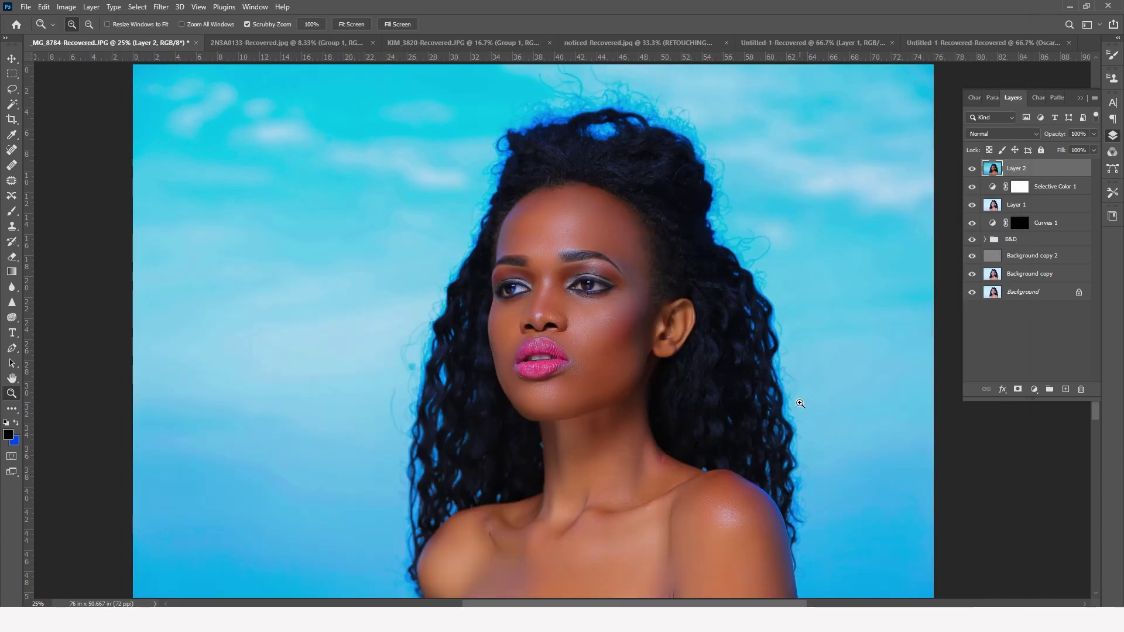
Zoom out to the whole photo and group Layer 2 with Selective Color 1 into Group 1
alt+click(593, 305)
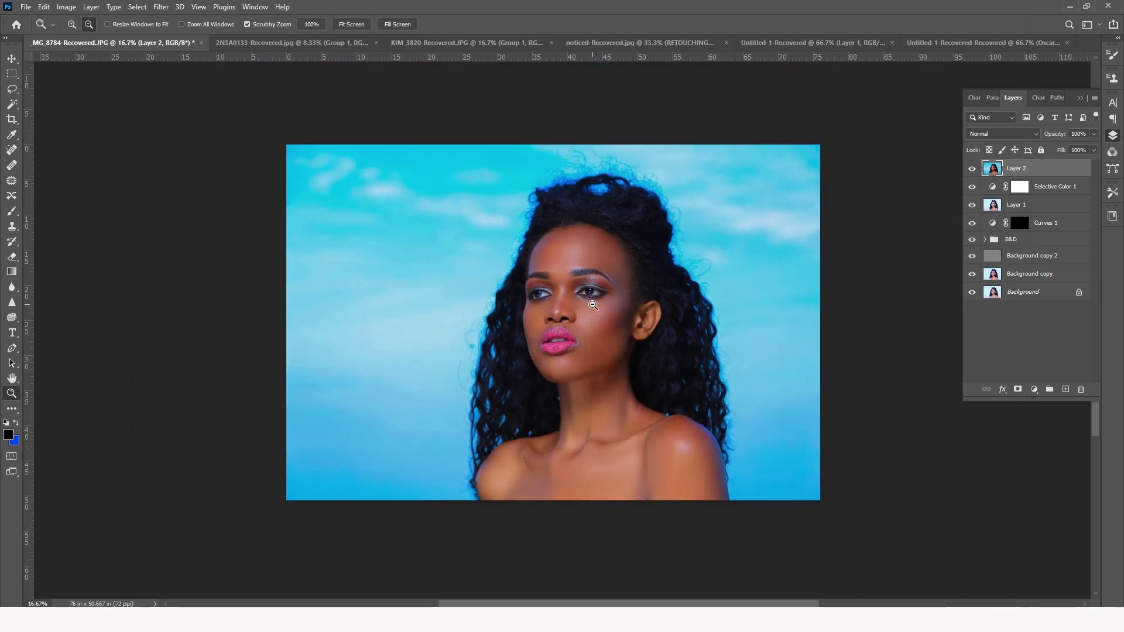
alt+click(593, 305)
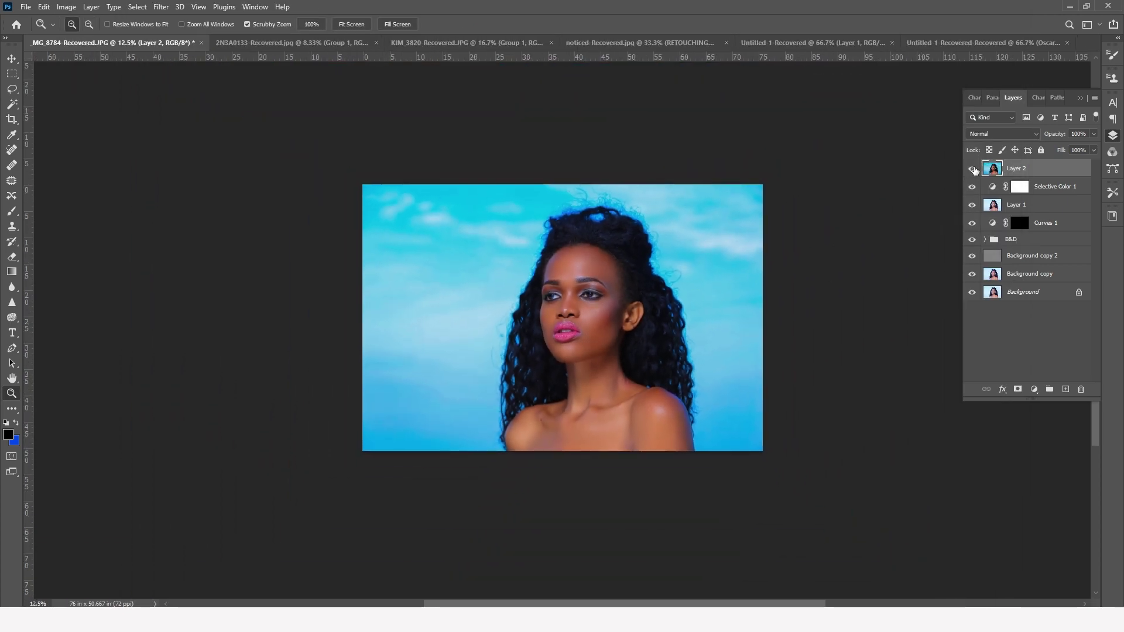
click(1044, 187)
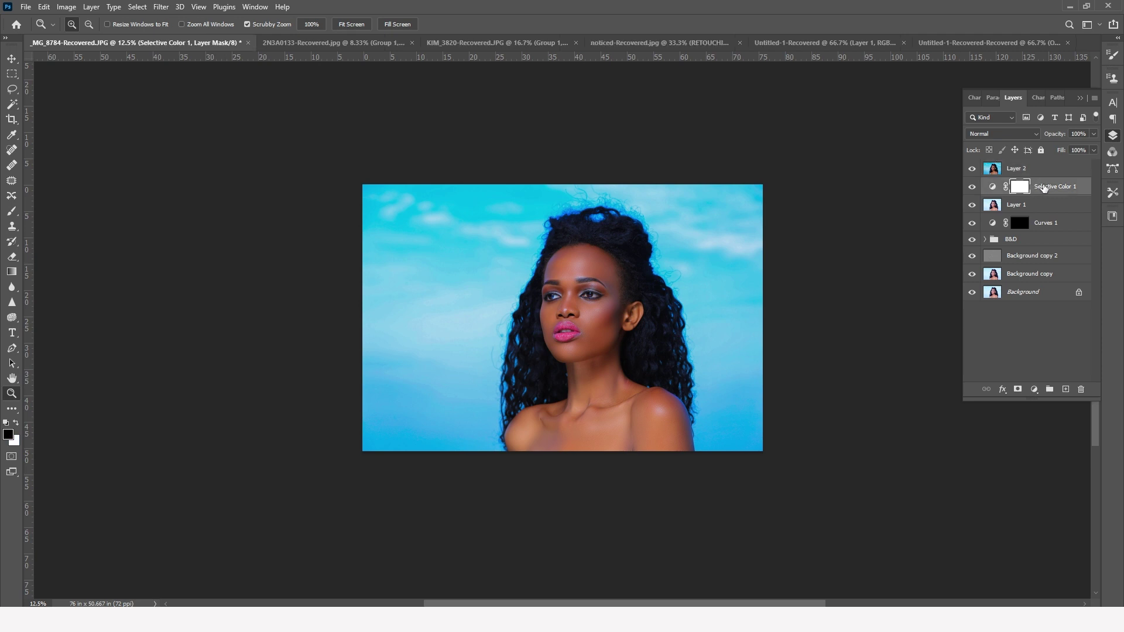
click(1042, 170)
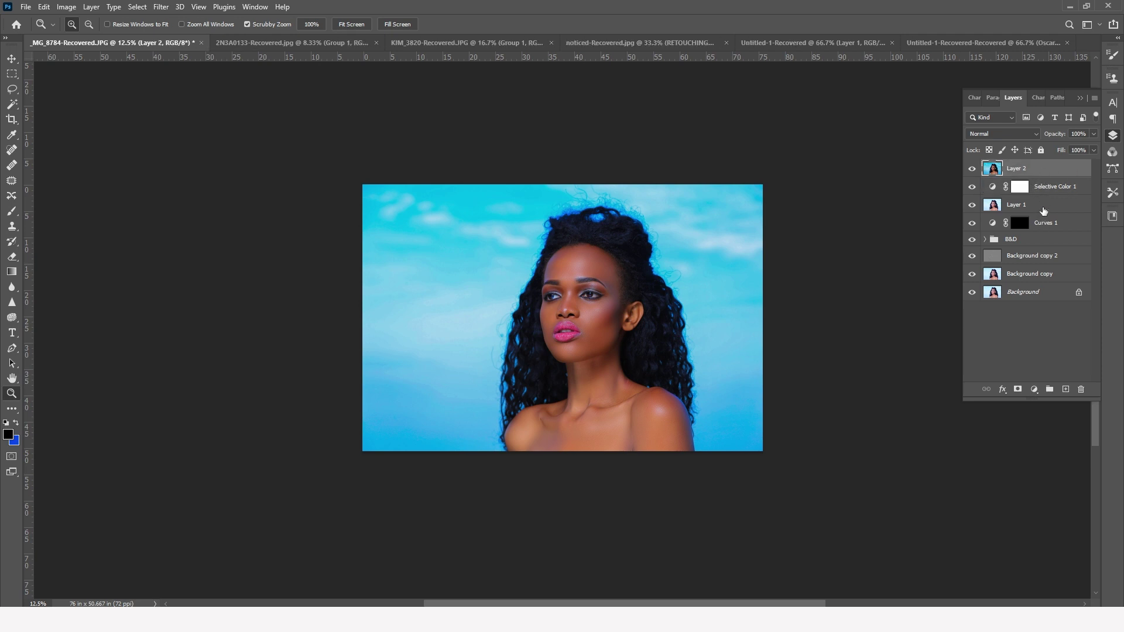
key(ctrl+g)
Toggle Group 1's visibility on and off to compare the before and after, leaving it hidden
click(972, 168)
click(973, 168)
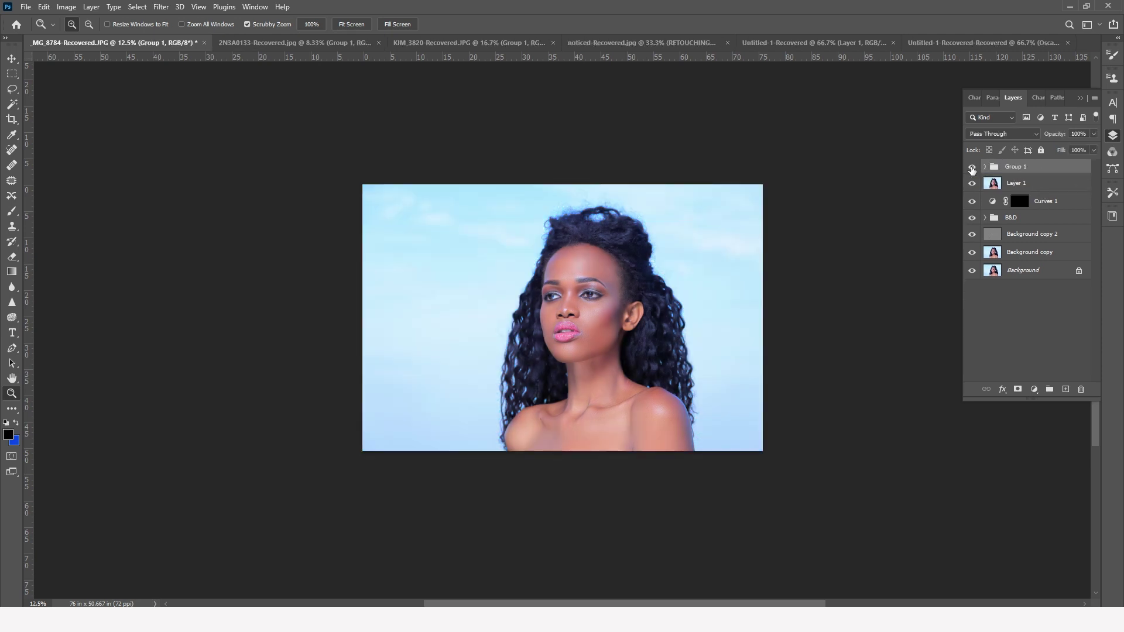
click(972, 168)
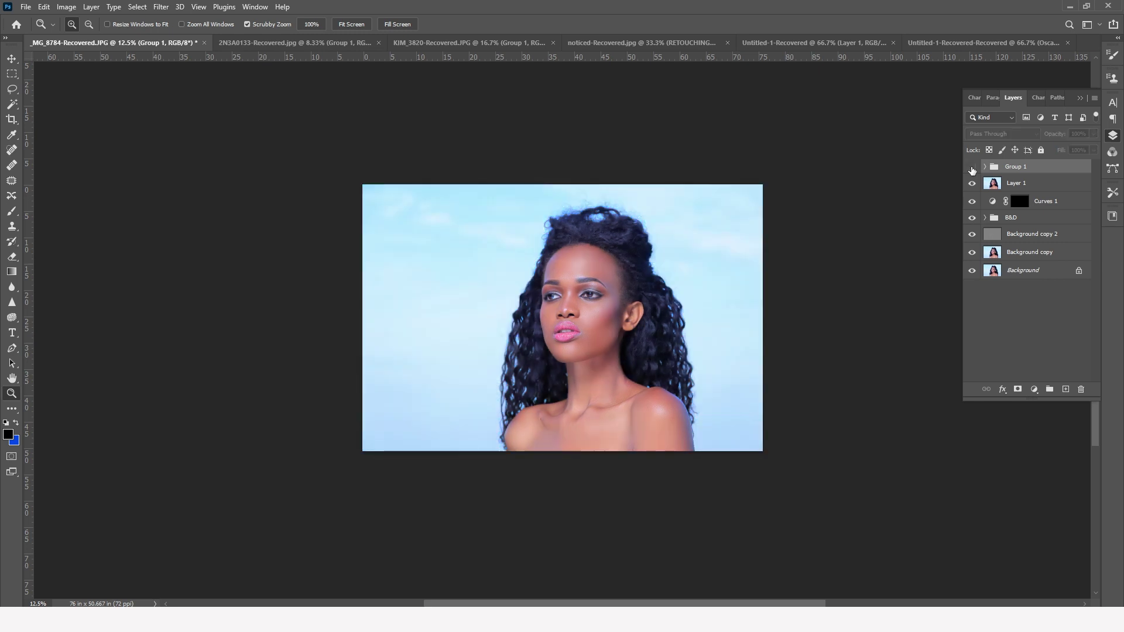
click(972, 168)
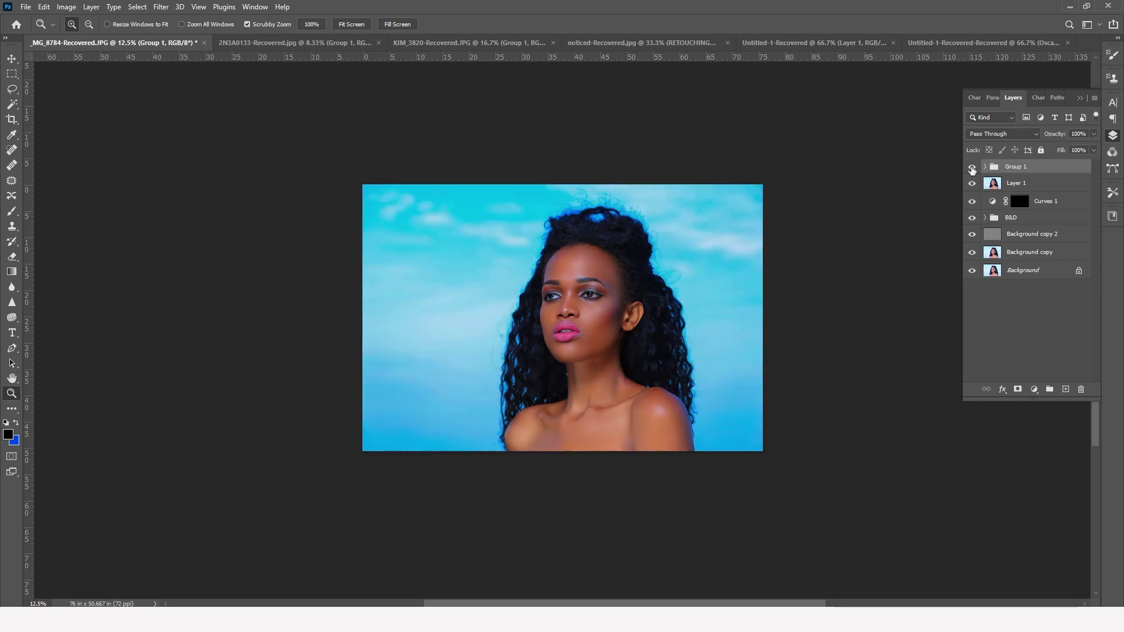